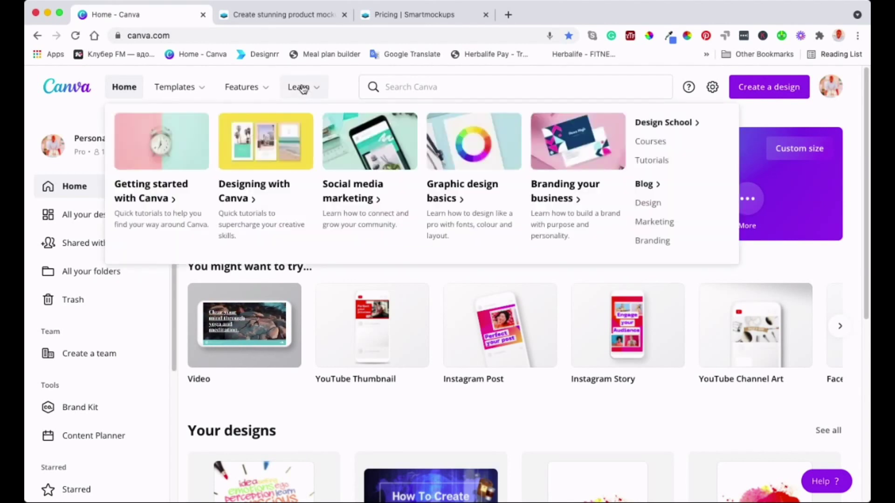
Step: Look over the Smartmockups home page and the Canva home page, ending on Canva
click(291, 15)
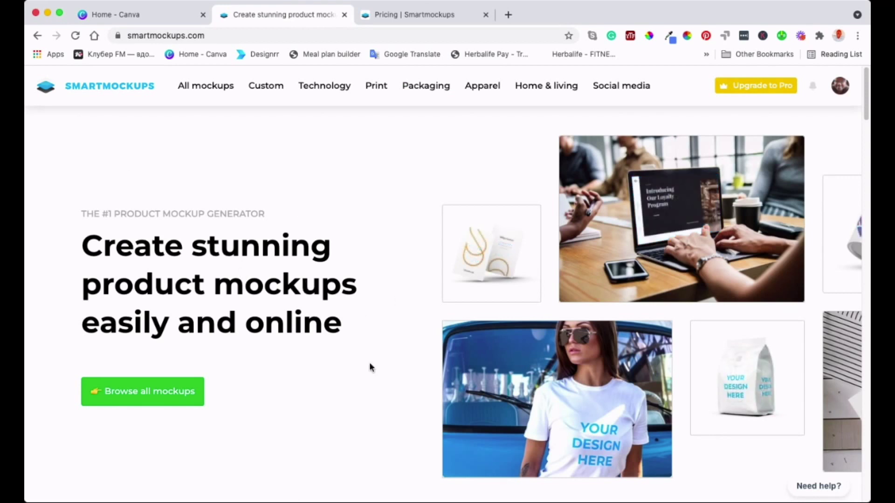
scroll(370, 364, down, 3)
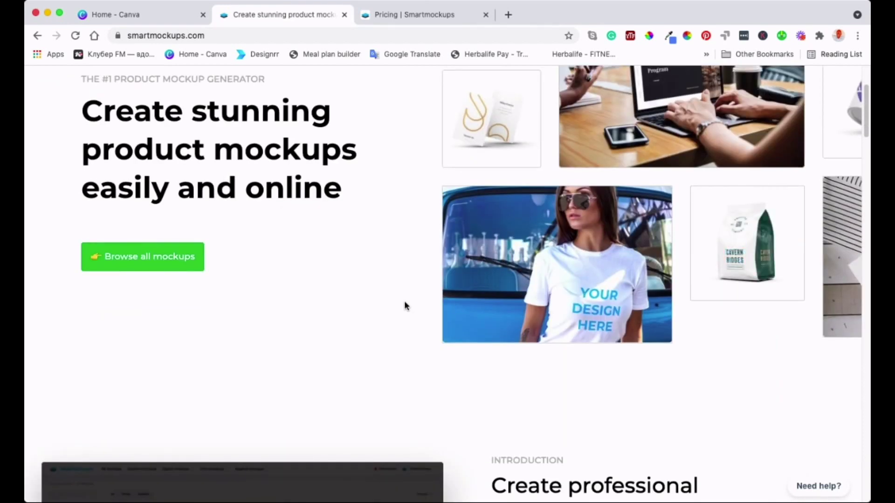
scroll(346, 224, up, 3)
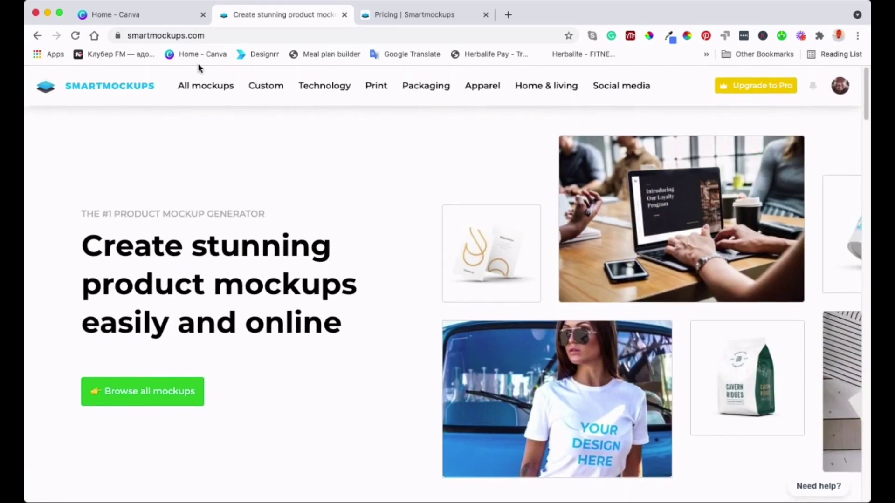
click(151, 15)
mouse_move(179, 86)
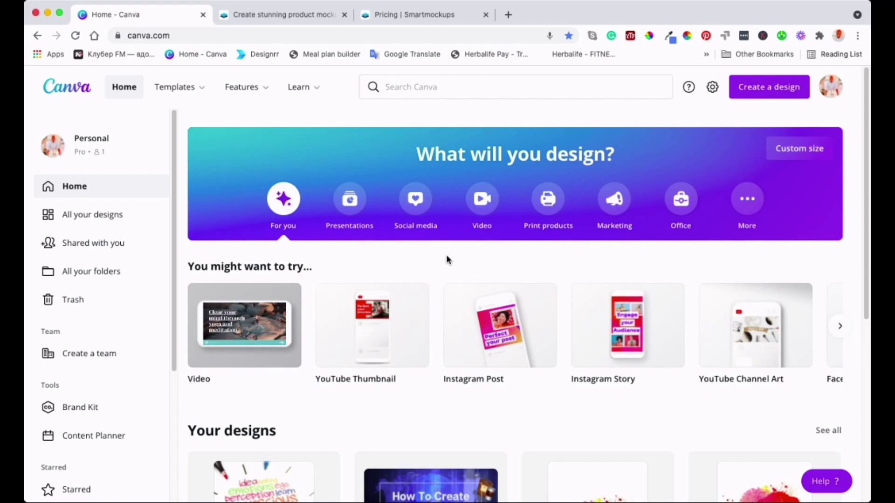
click(289, 15)
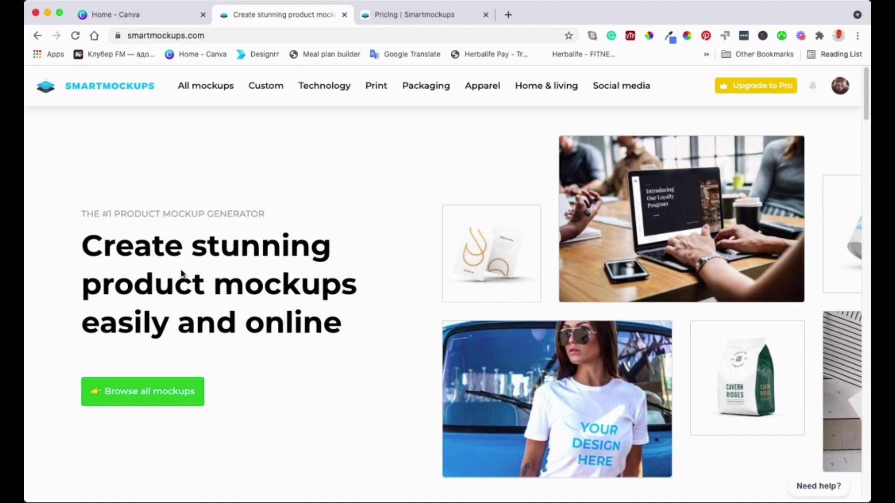
scroll(284, 284, down, 4)
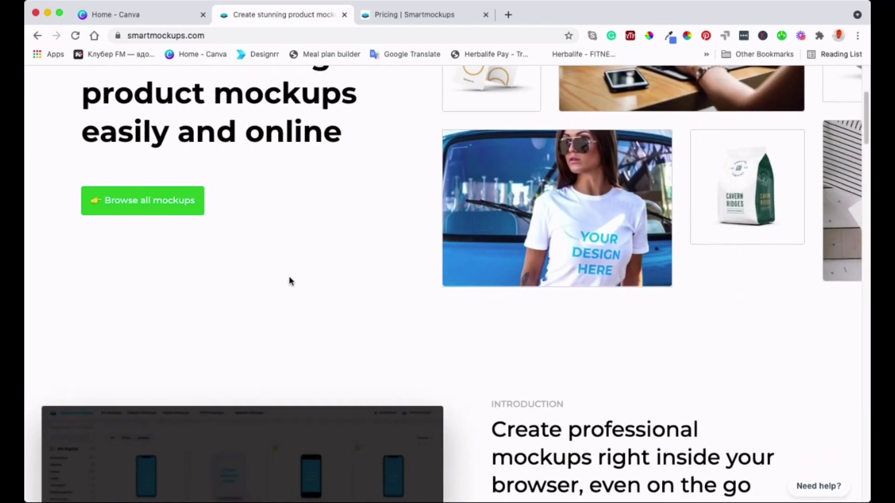
scroll(386, 274, up, 4)
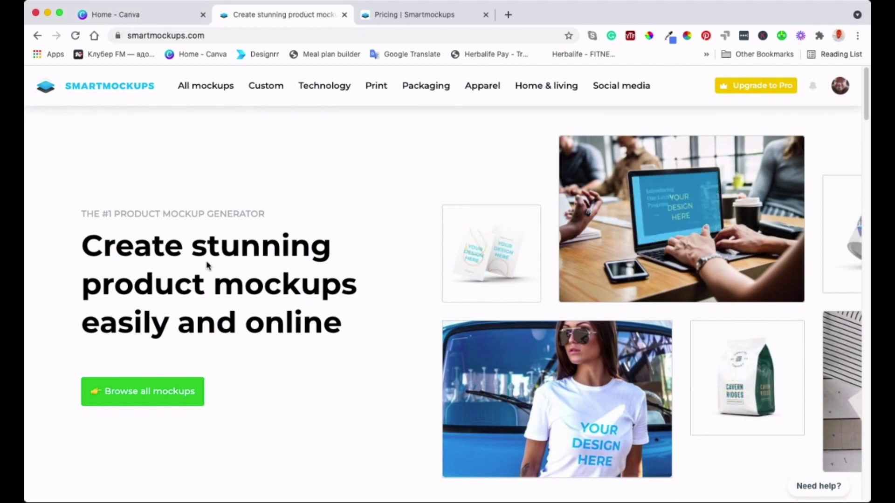
click(127, 18)
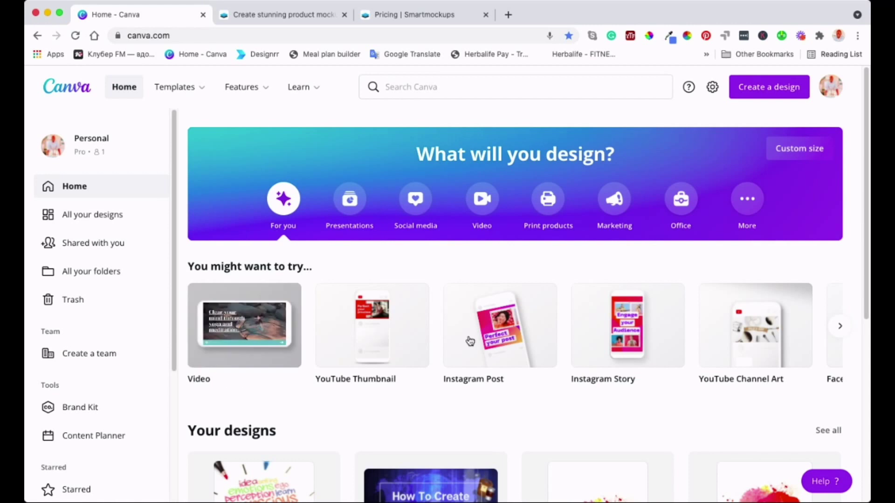
scroll(403, 424, down, 3)
scroll(404, 426, up, 3)
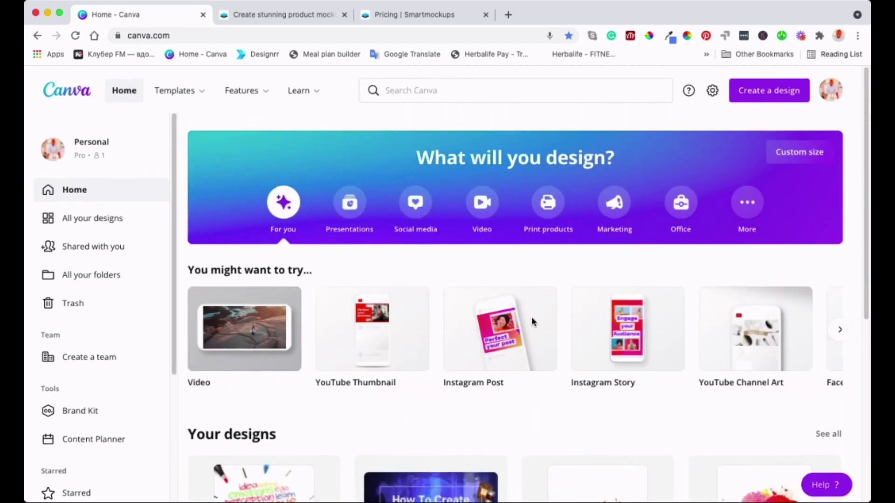
Step: Create a new Canva design with the recent custom size of 1000 x 1000 px
click(759, 92)
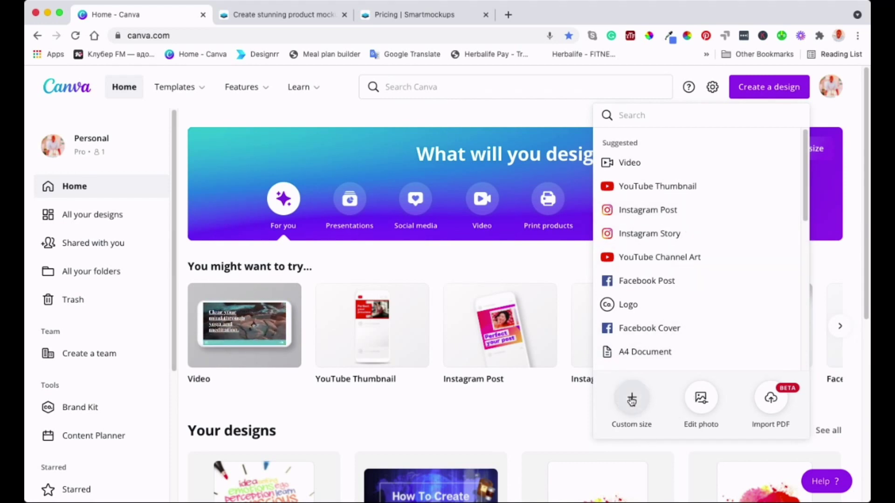
click(628, 414)
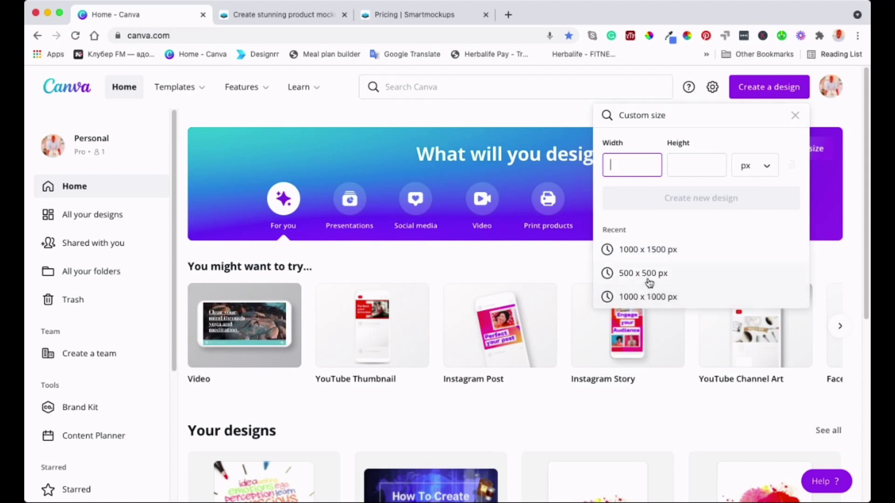
click(649, 300)
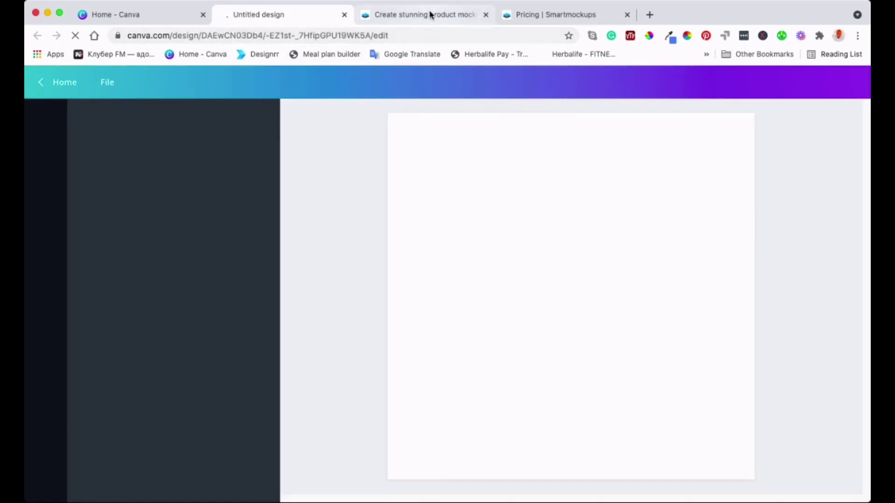
Step: Switch to the Smartmockups site and open its full mockup catalogue
click(429, 15)
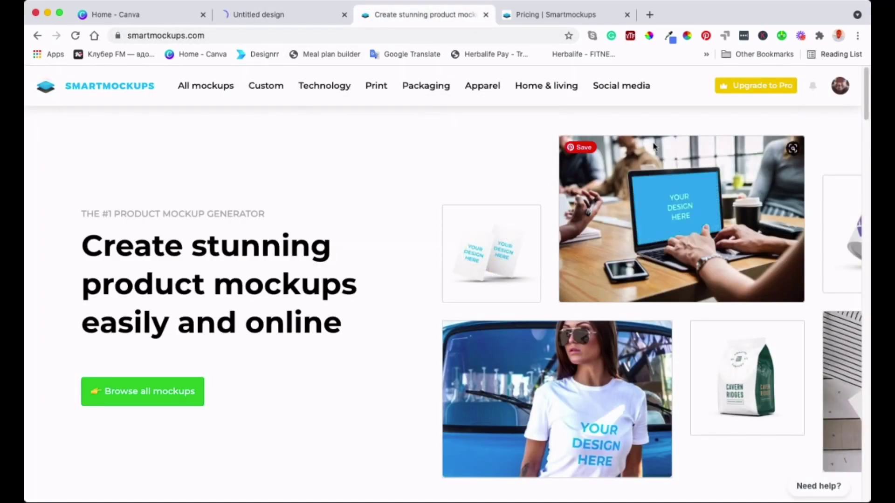
scroll(214, 344, down, 3)
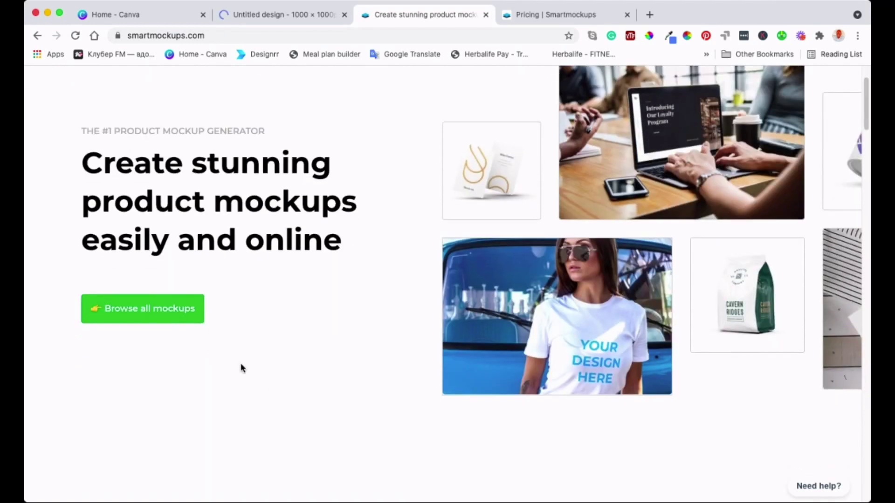
click(168, 316)
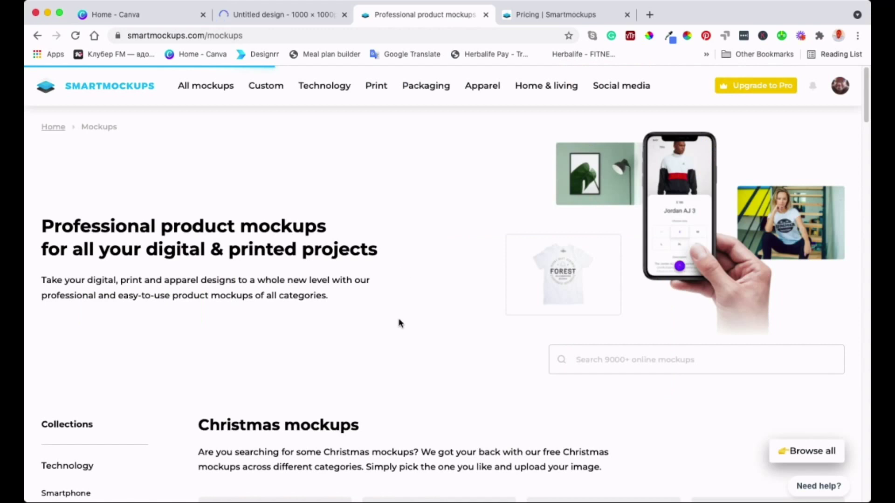
Step: Examine the mockup collections, from Technology, Print and Packaging to Apparel, Home & living and Social media
scroll(400, 323, down, 5)
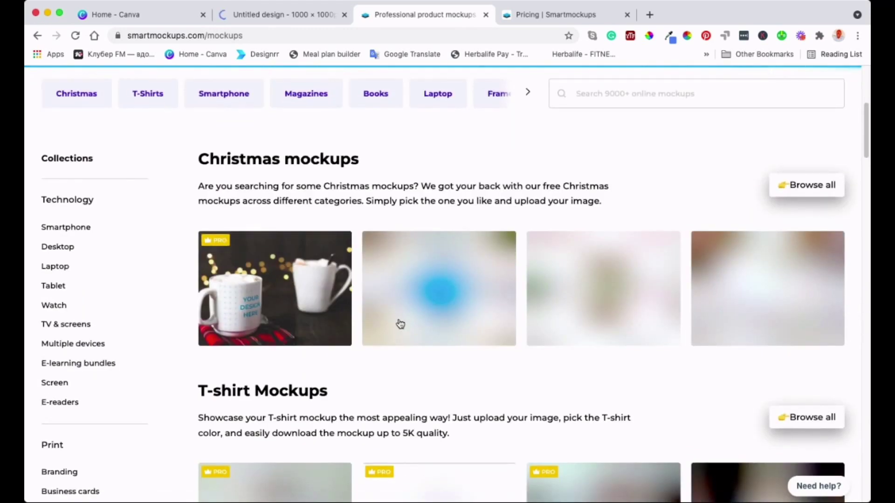
scroll(614, 319, down, 1)
scroll(614, 318, up, 1)
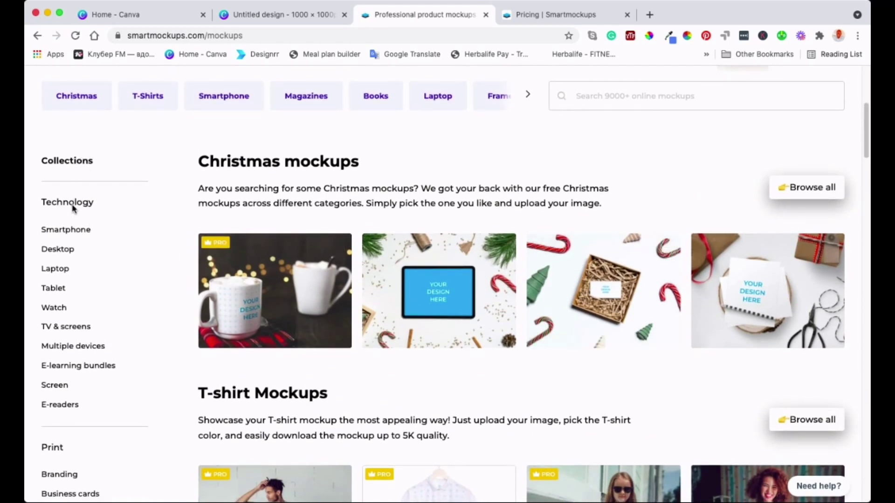
scroll(84, 274, down, 4)
scroll(84, 271, up, 1)
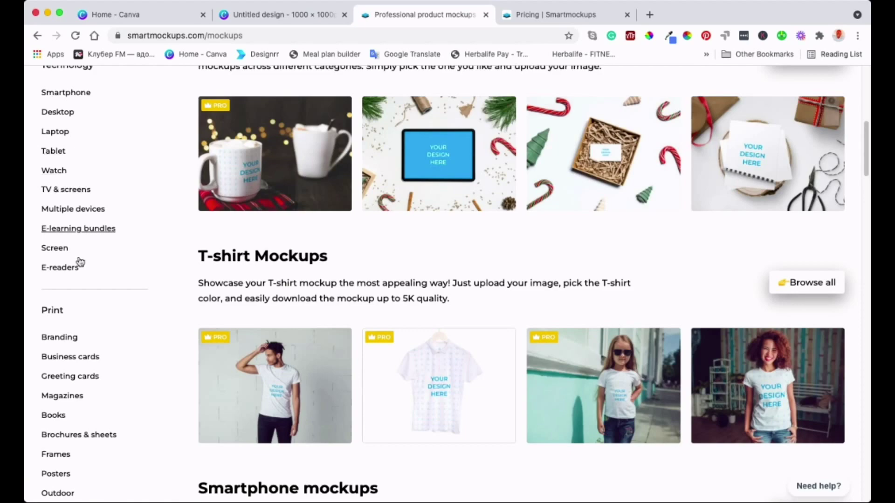
scroll(89, 258, down, 2)
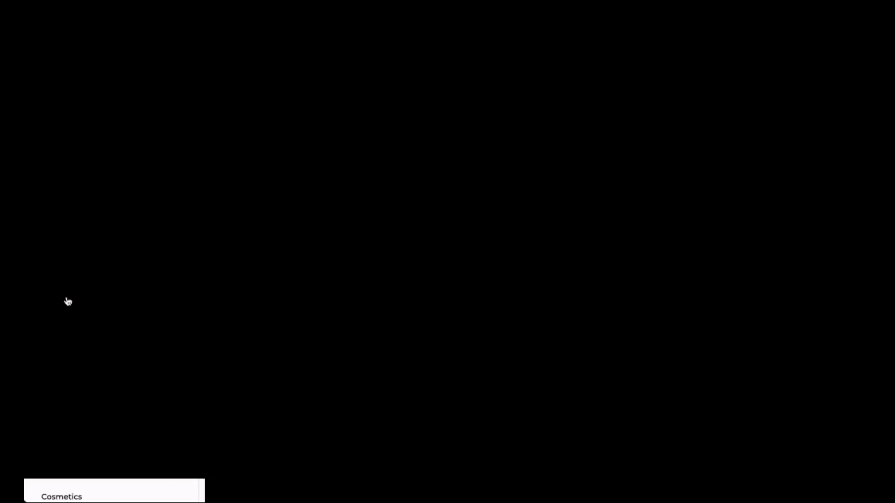
scroll(60, 380, down, 3)
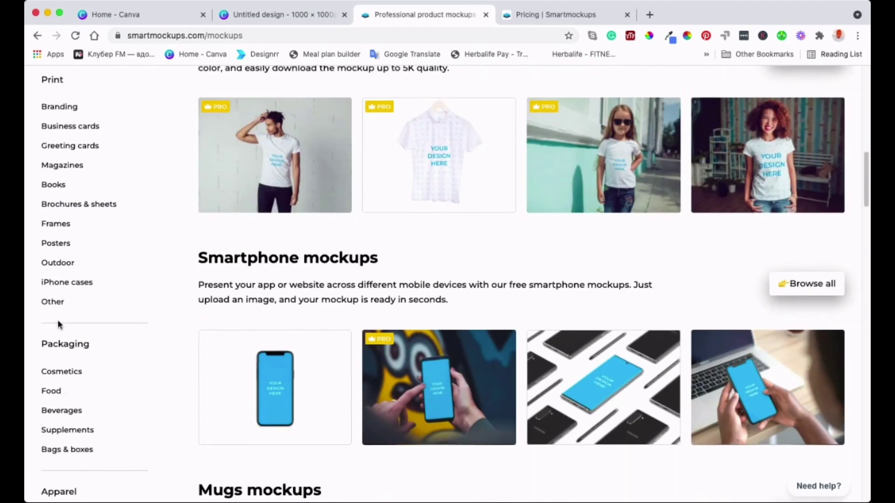
scroll(58, 386, down, 2)
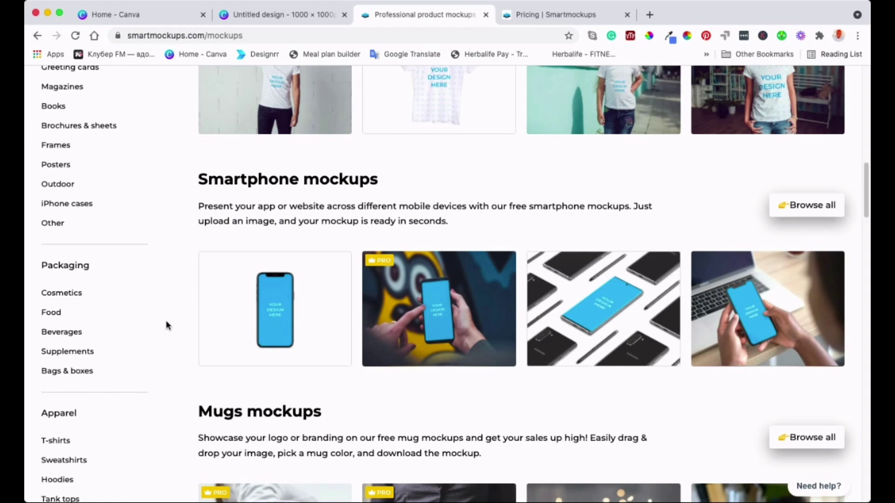
scroll(70, 344, down, 3)
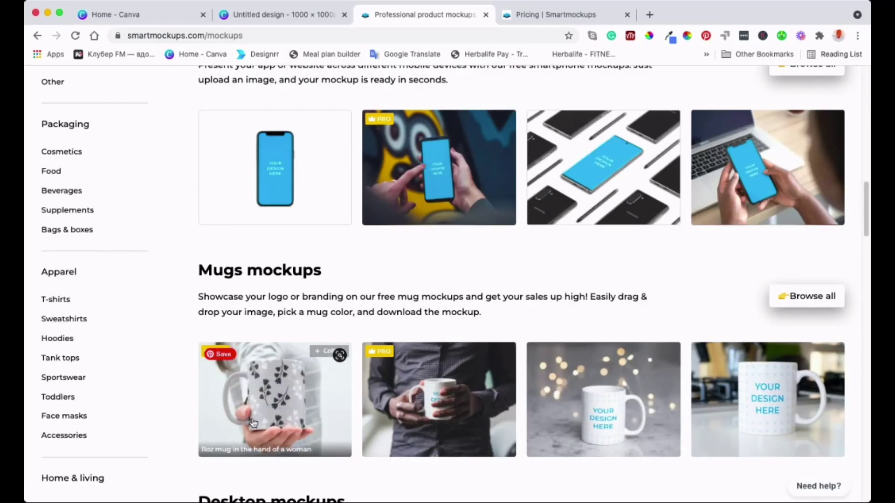
scroll(69, 418, down, 3)
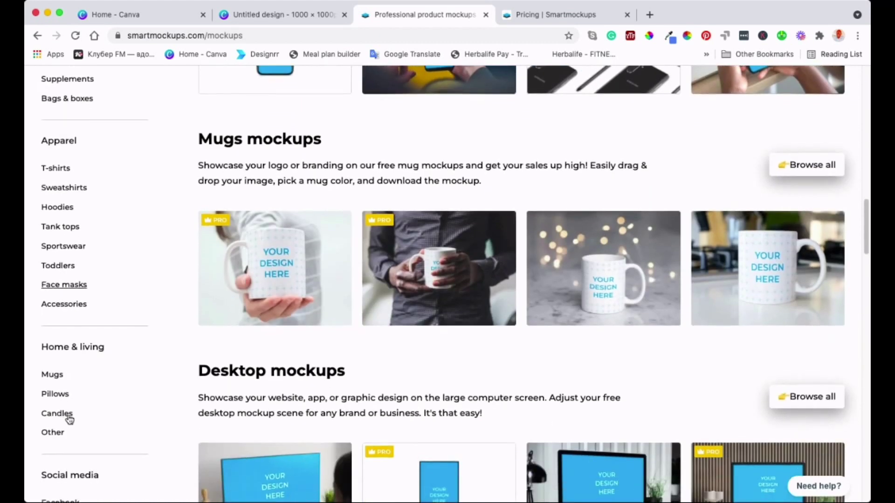
scroll(70, 420, down, 2)
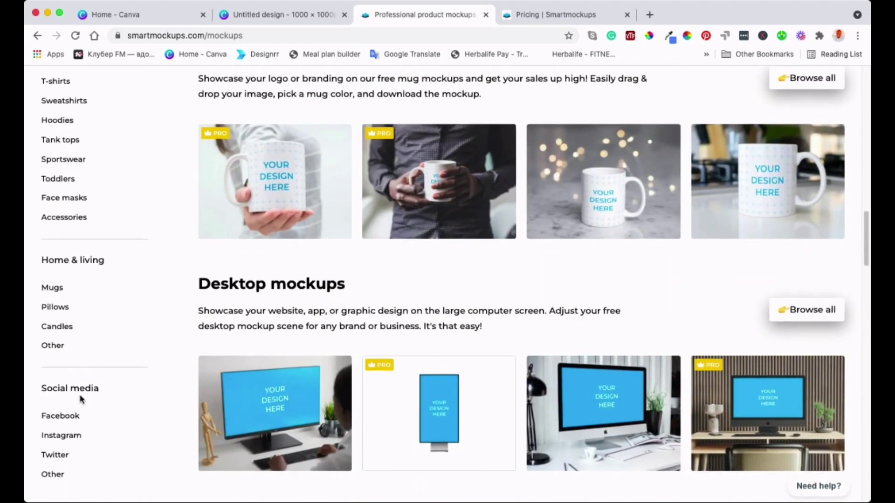
scroll(80, 399, down, 1)
scroll(80, 400, up, 15)
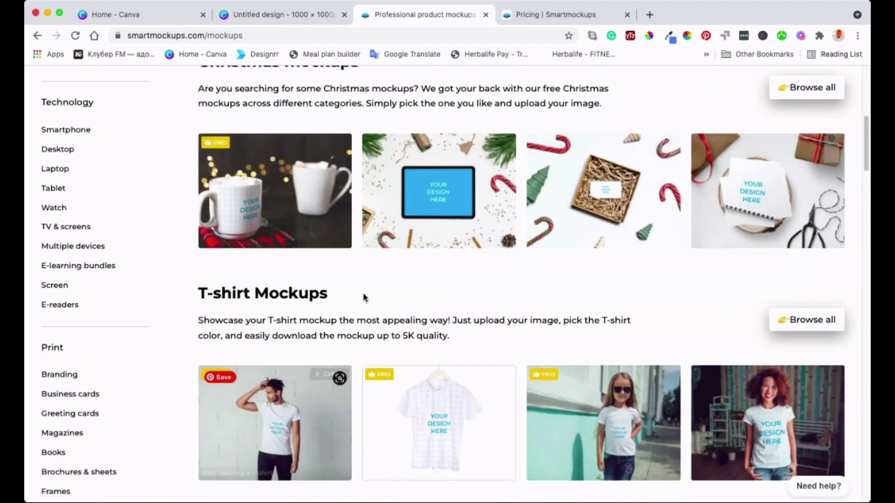
scroll(365, 299, up, 8)
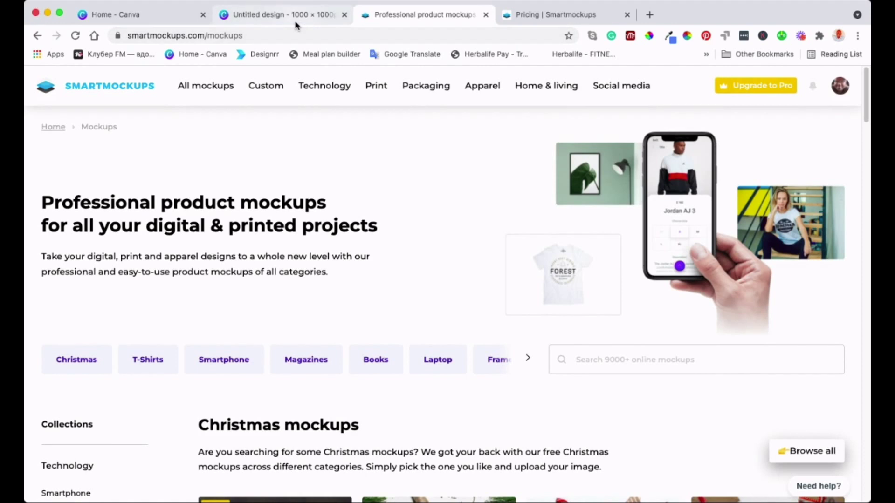
Step: Return to the blank Canva design and add the recently used photo of a hand holding Spirit, Body and Mind stones
click(296, 26)
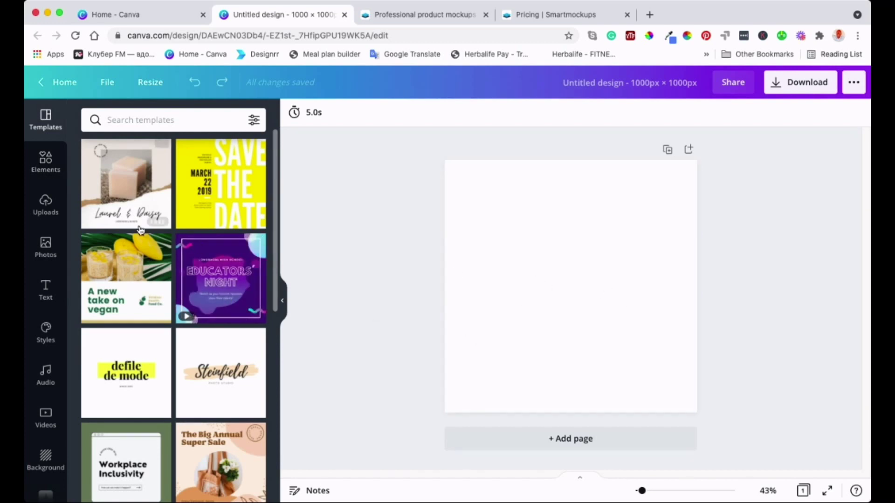
click(48, 167)
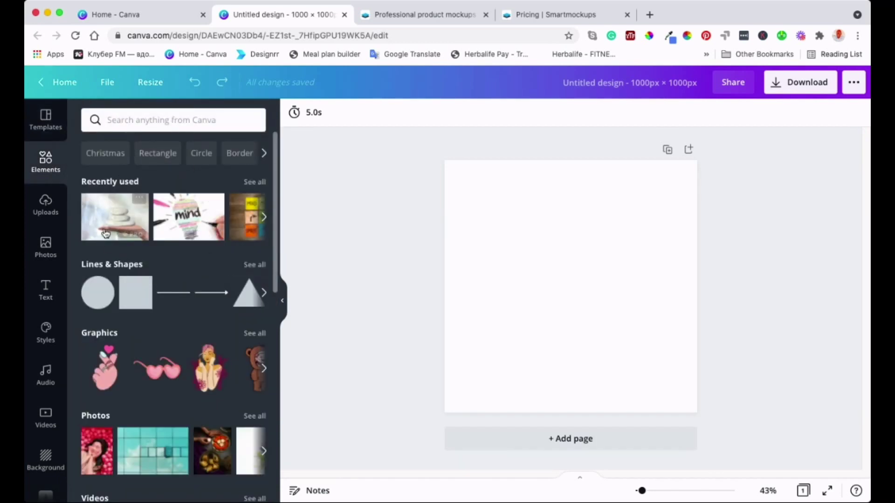
click(46, 214)
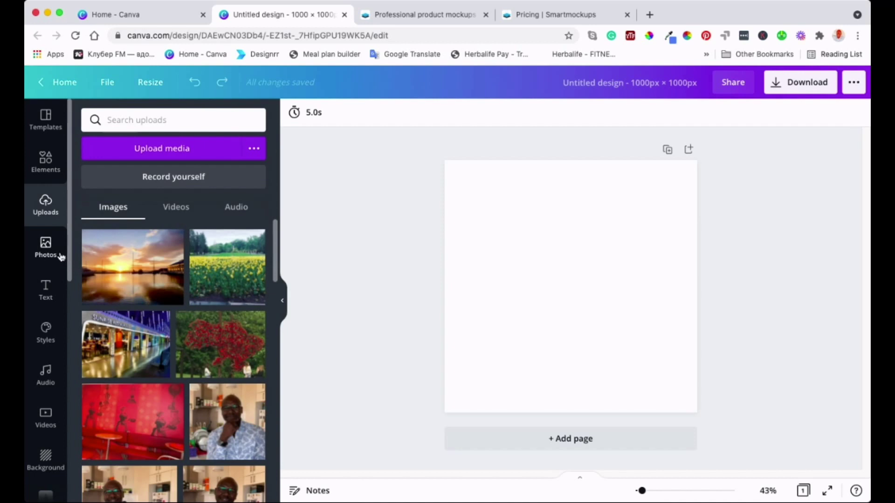
click(45, 253)
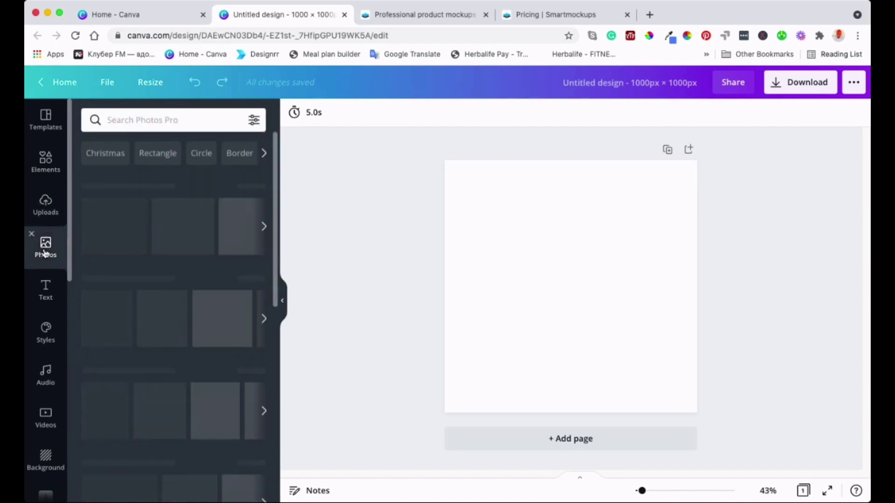
scroll(107, 364, down, 10)
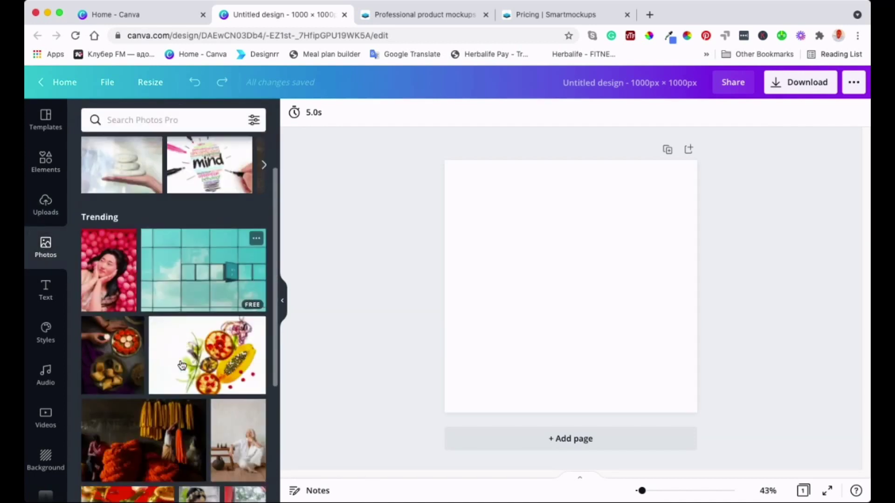
scroll(182, 364, up, 4)
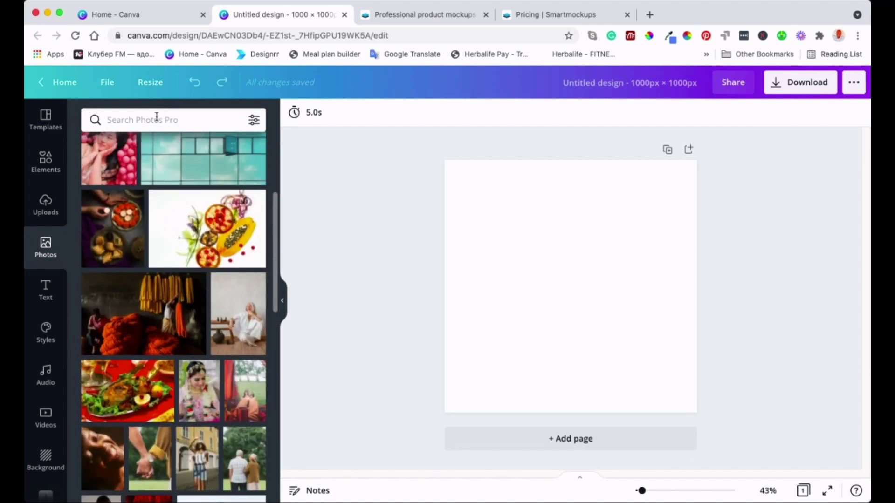
scroll(173, 193, up, 4)
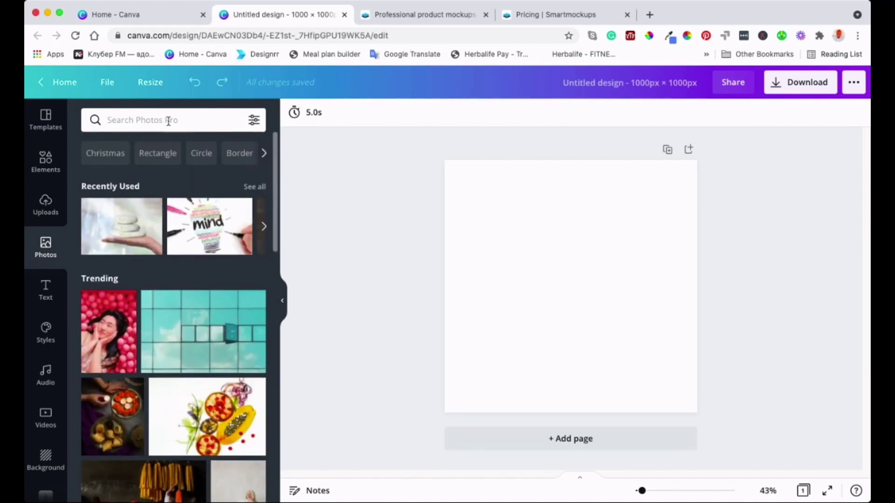
click(121, 223)
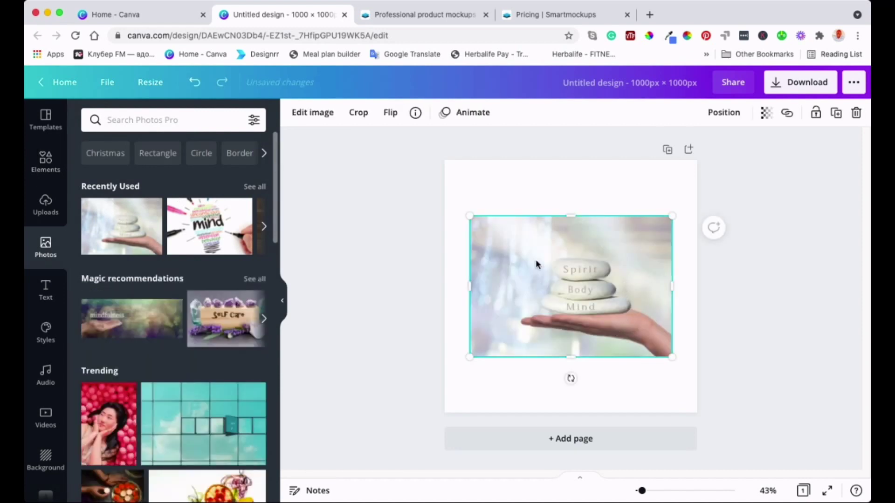
Step: Crop the left side of the stones photo slightly and set the photo as the page background
drag(473, 288, 514, 292)
drag(671, 287, 668, 287)
right_click(580, 242)
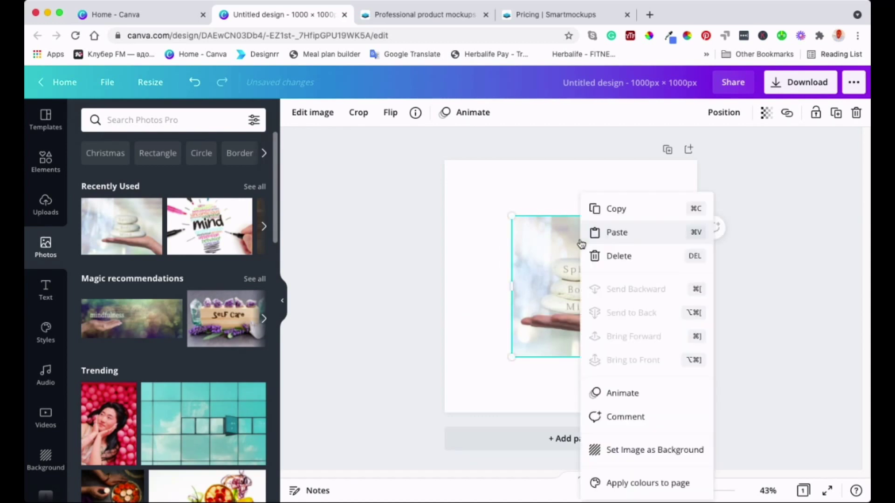
click(653, 452)
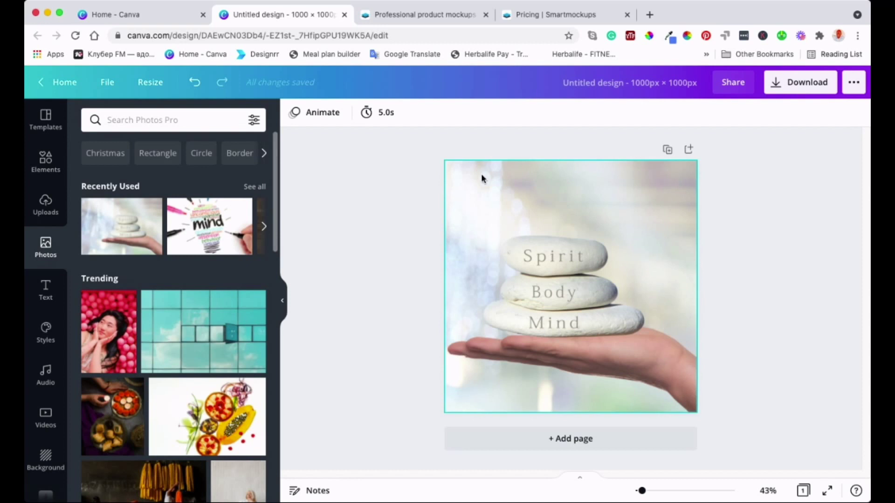
Step: Rename the design as "Test design"
click(567, 82)
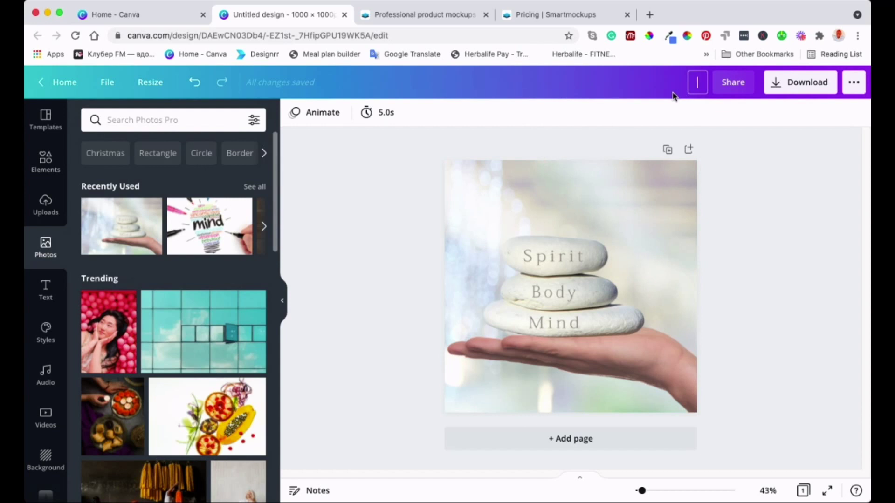
text(Test design)
click(752, 207)
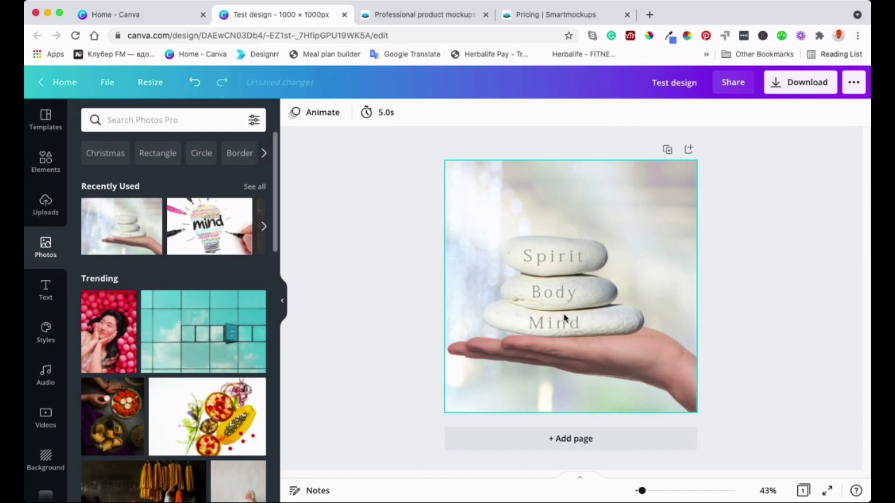
Step: Reposition the background photo slightly to the right within its crop frame so the stones sit closer to centre
click(571, 298)
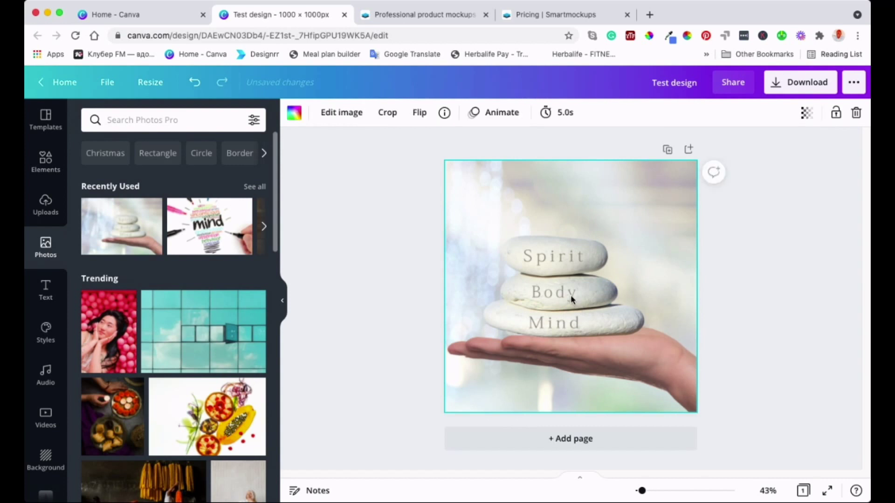
double_click(572, 297)
drag(572, 296, 588, 298)
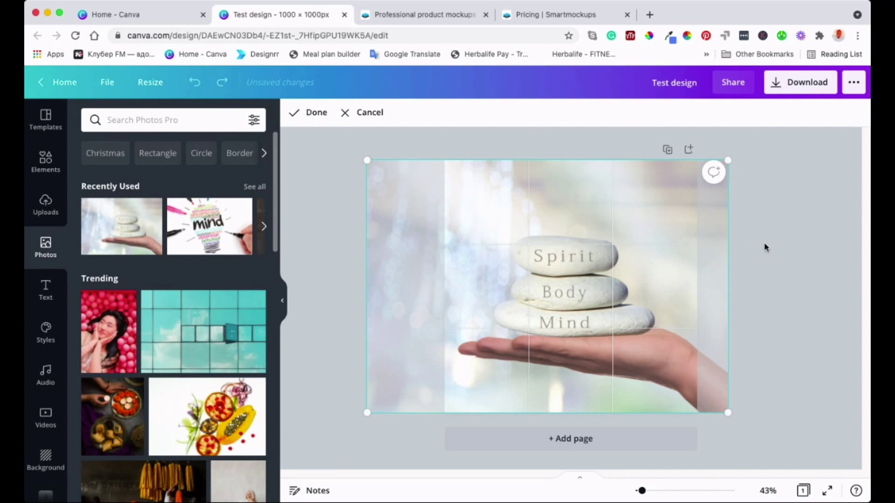
click(766, 248)
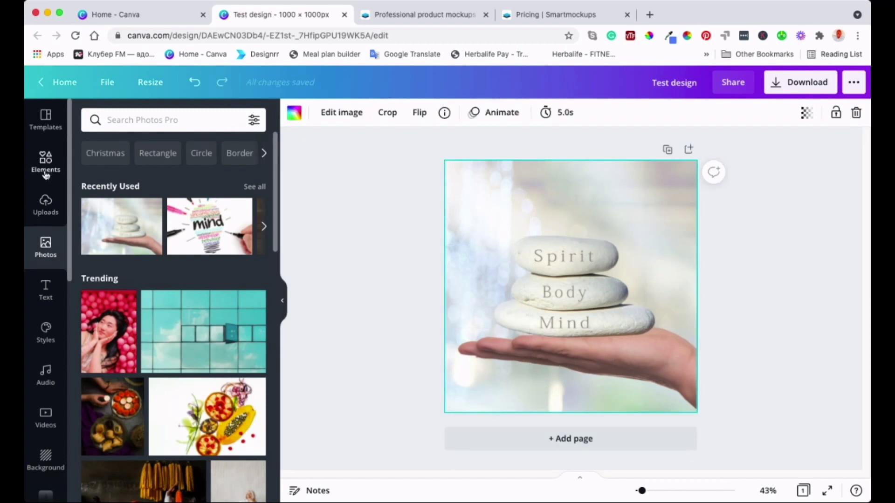
Step: Look through the heading options, recently used text styles and font combinations available for the design
click(46, 292)
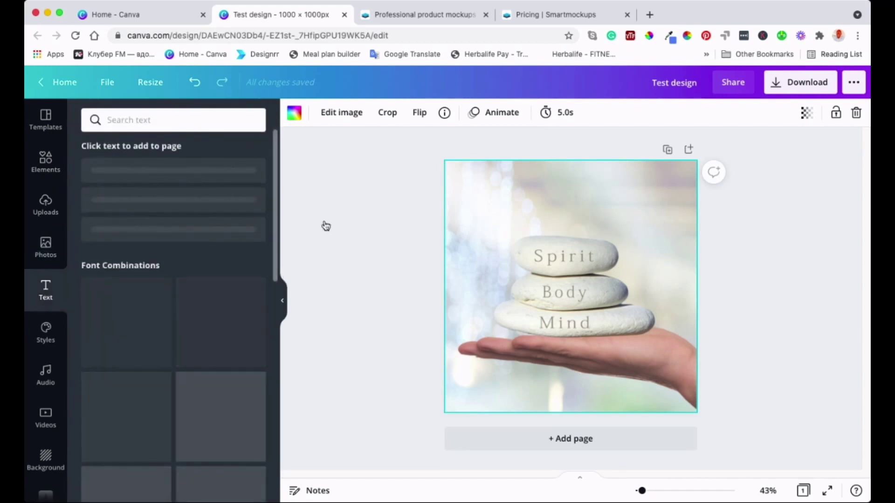
scroll(159, 381, down, 2)
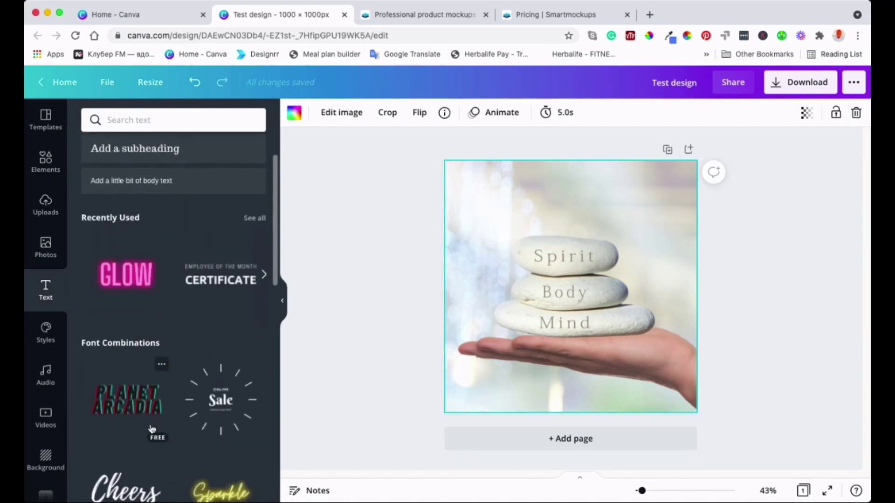
scroll(181, 393, down, 4)
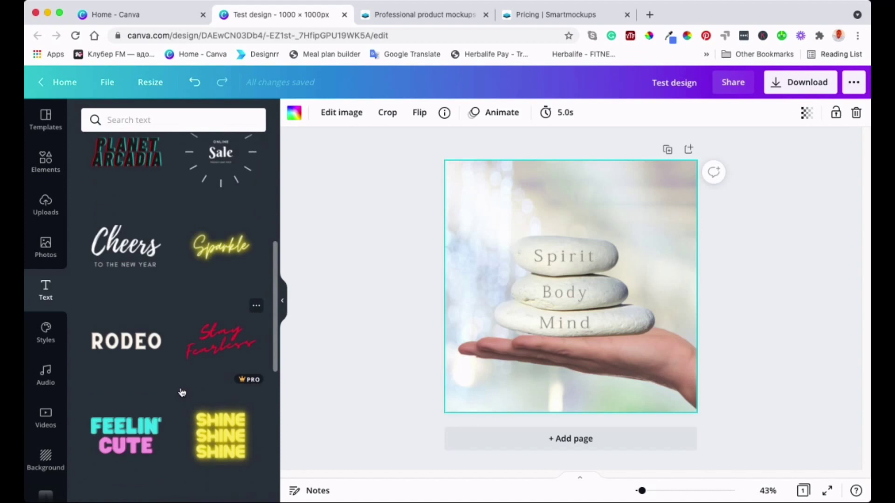
scroll(208, 367, up, 3)
scroll(208, 364, up, 4)
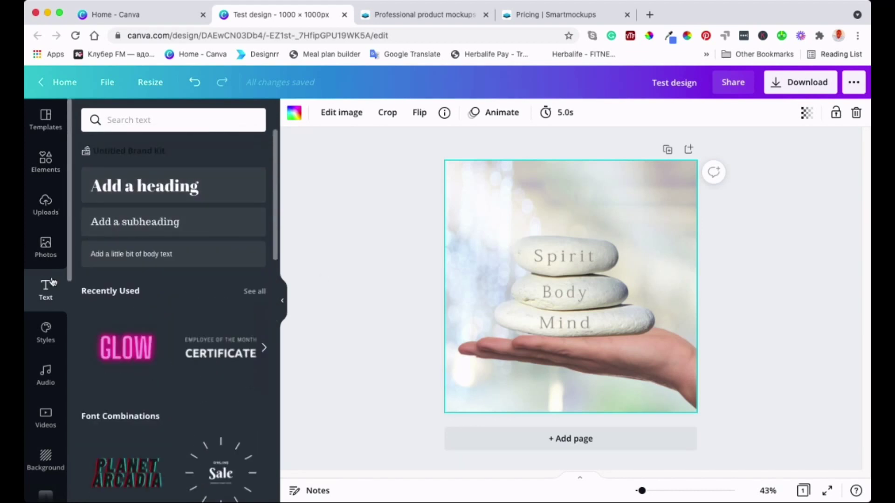
click(755, 276)
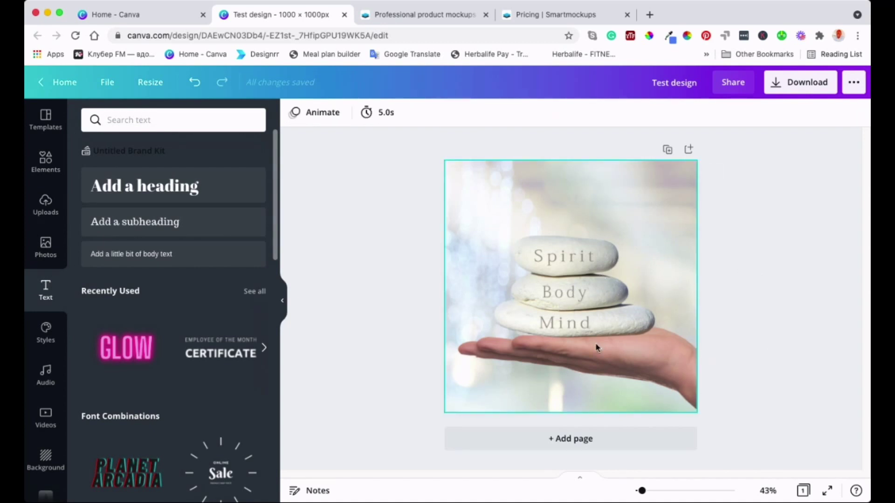
Step: Download the design as a PNG at size 1 (1000 × 1000 px) and dismiss the confirmation
click(776, 87)
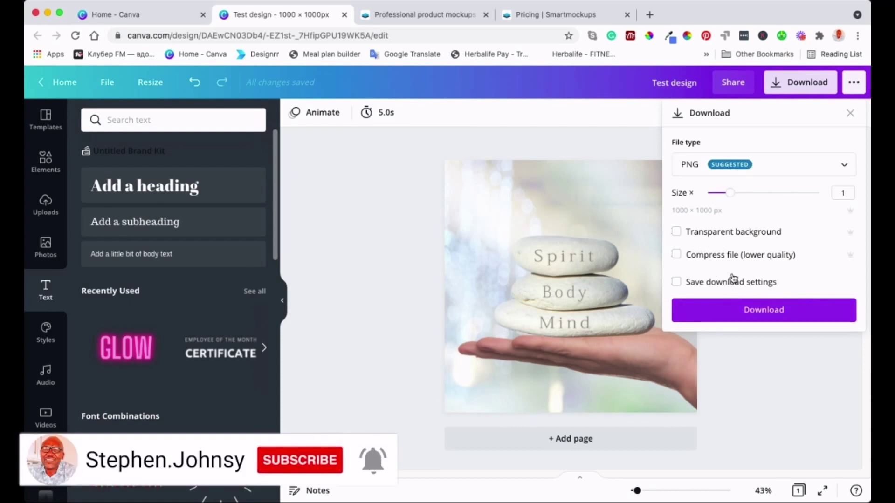
click(764, 311)
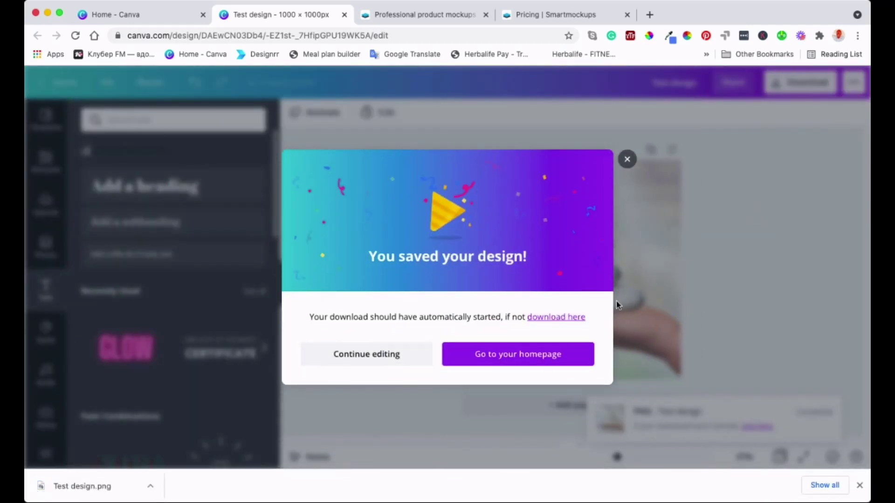
click(628, 159)
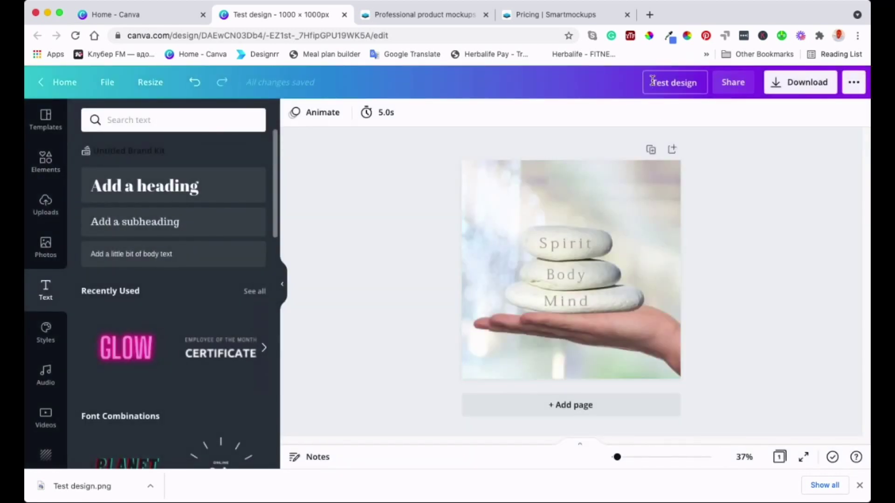
Step: Extend the design's title to "Transparent Bg.Test design"
click(653, 82)
text(e)
text(ansparent)
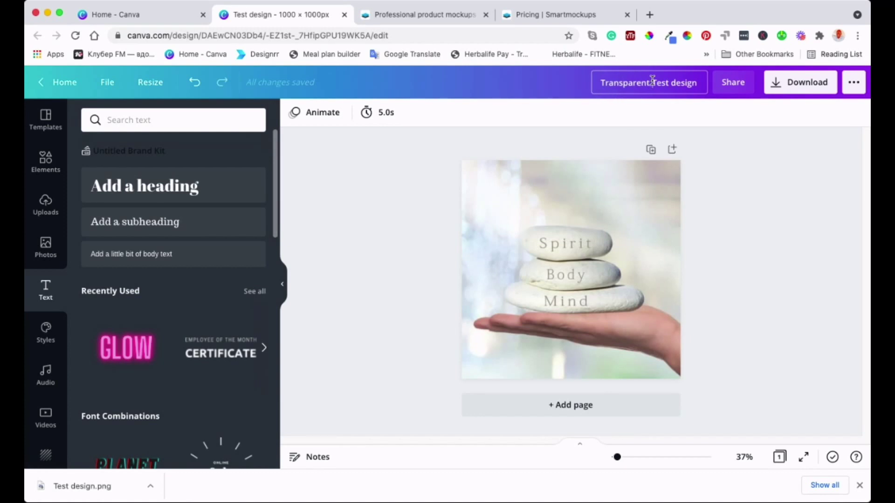
text( T)
text(g.)
click(762, 143)
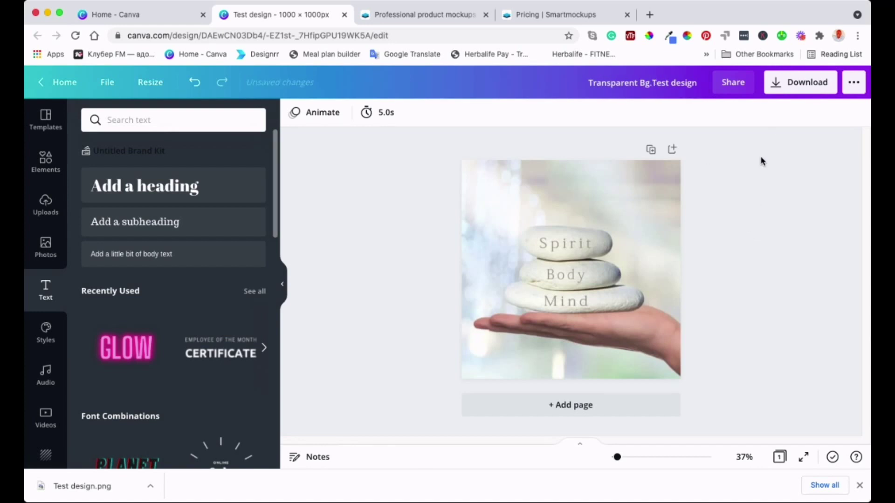
Step: Download the design again as a PNG with a transparent background and dismiss the confirmation
click(778, 92)
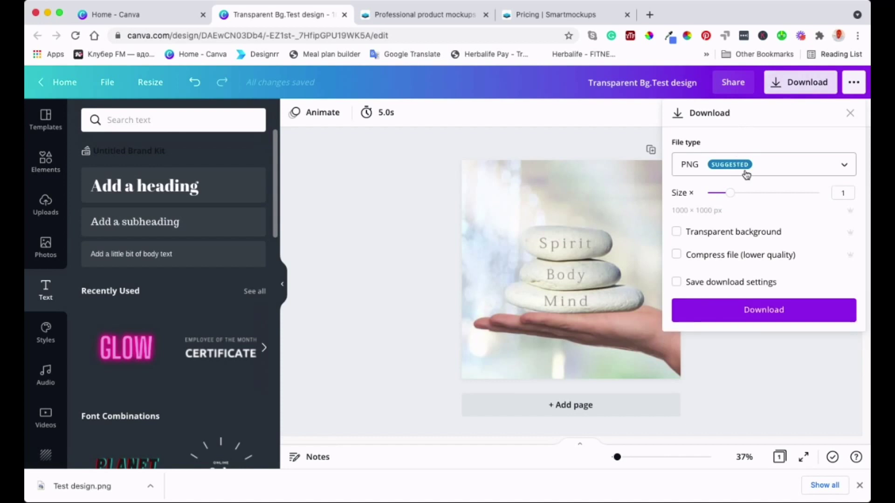
click(678, 234)
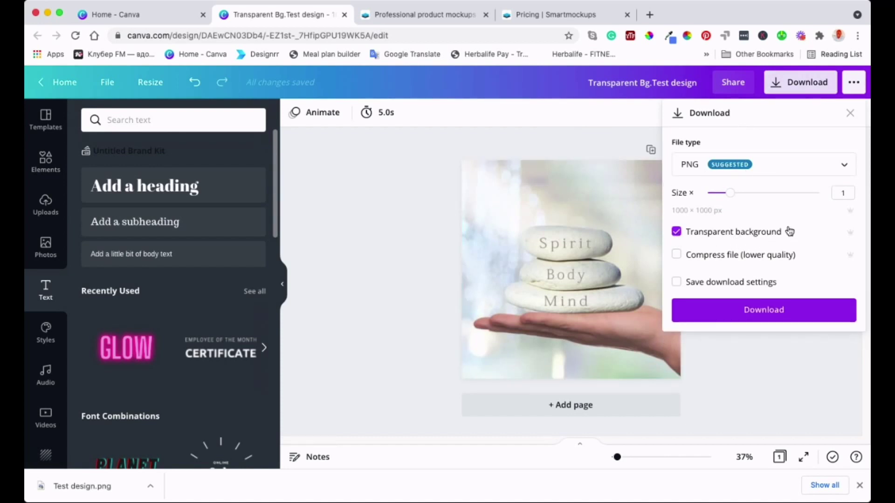
click(760, 313)
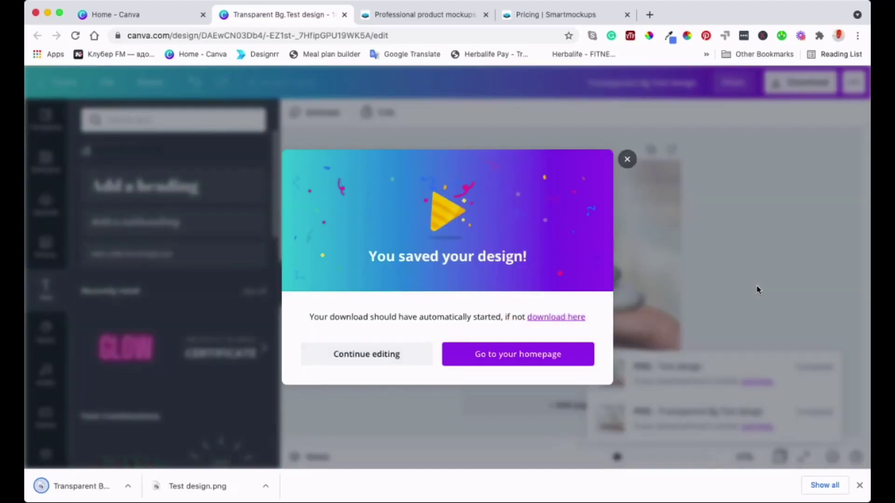
click(627, 159)
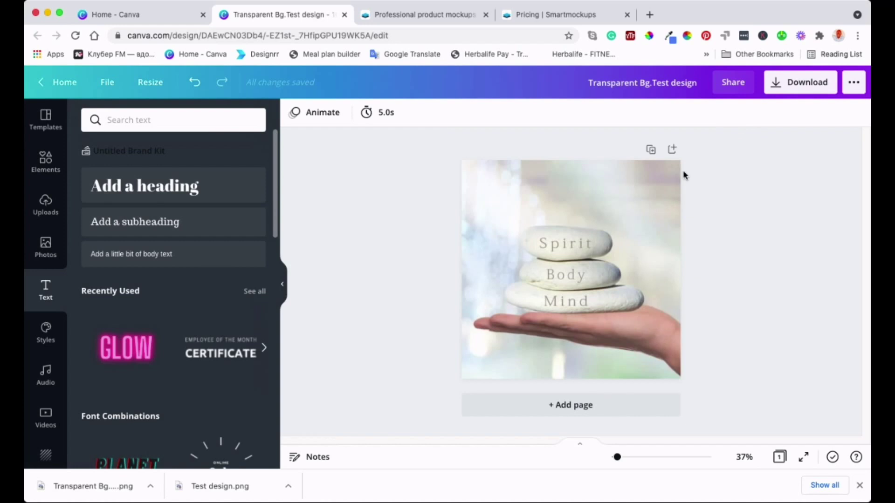
Step: Save the design to Smartmockups from the full list of sharing options and open it on the Smartmockups site
click(854, 84)
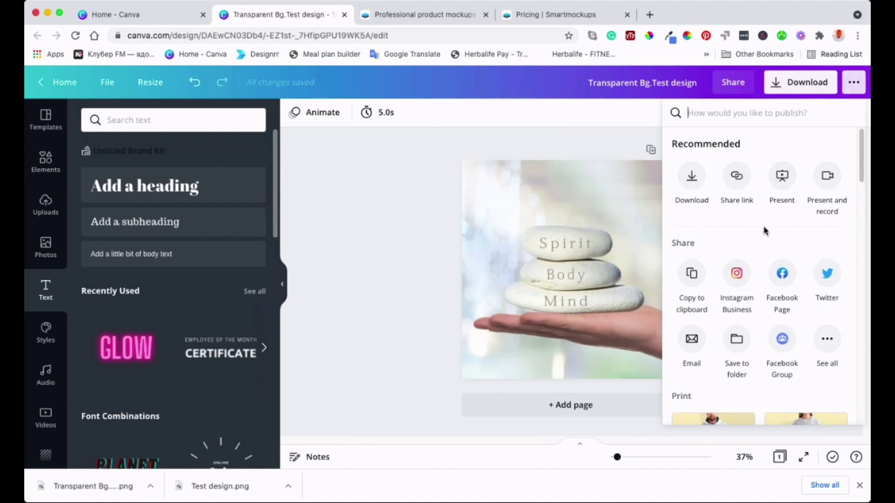
scroll(754, 290, down, 3)
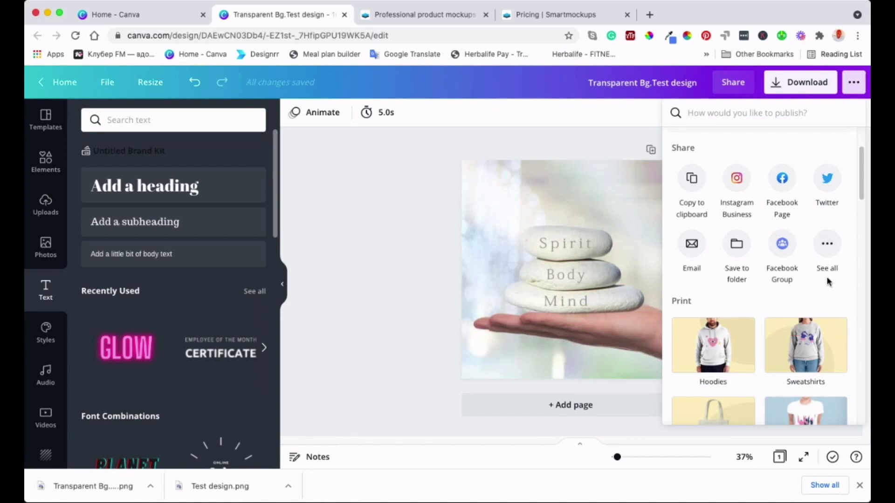
click(829, 246)
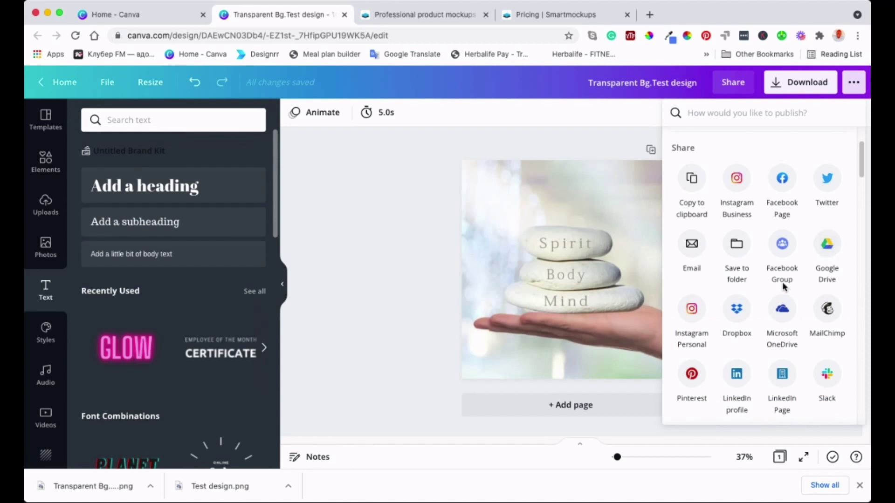
scroll(783, 284, down, 3)
scroll(784, 287, down, 5)
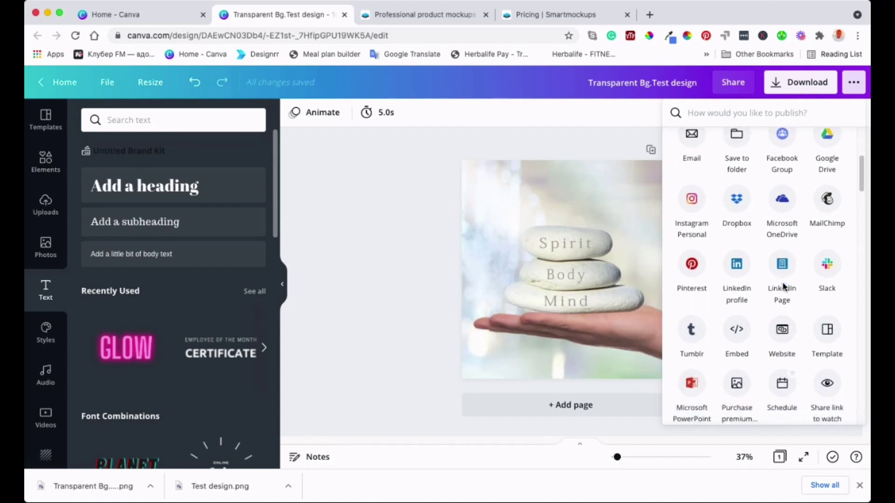
scroll(784, 289, down, 1)
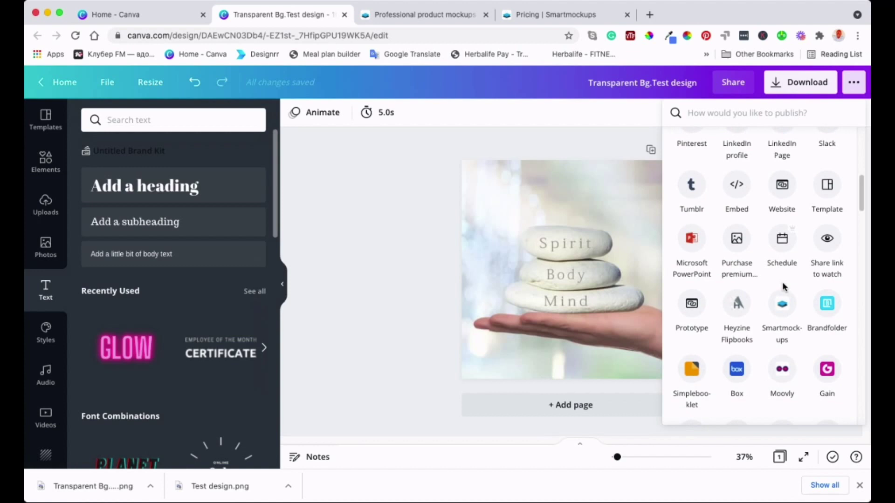
click(784, 310)
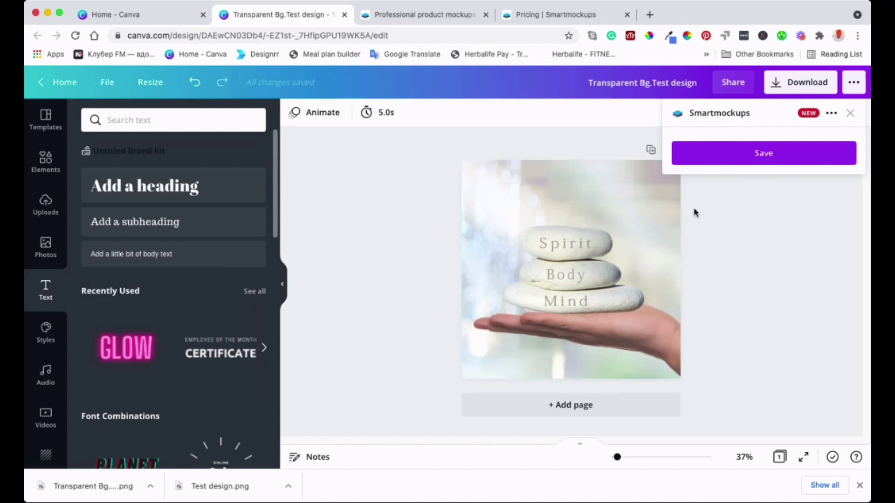
click(747, 153)
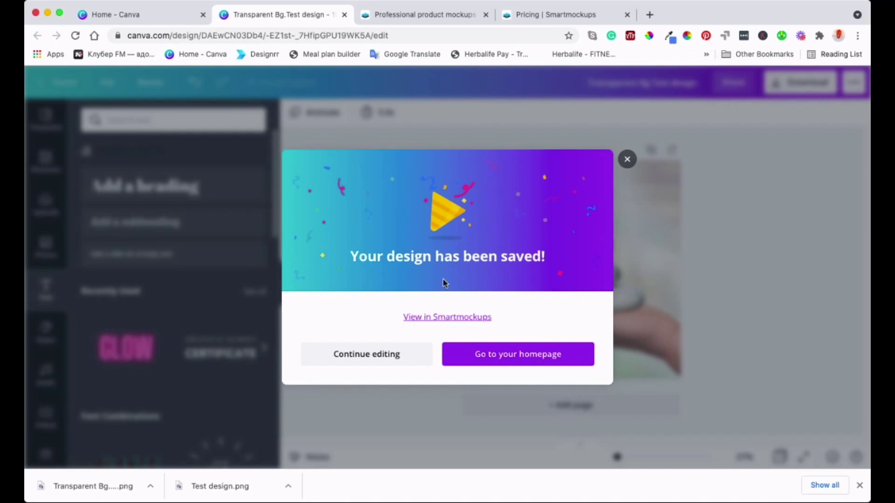
click(454, 319)
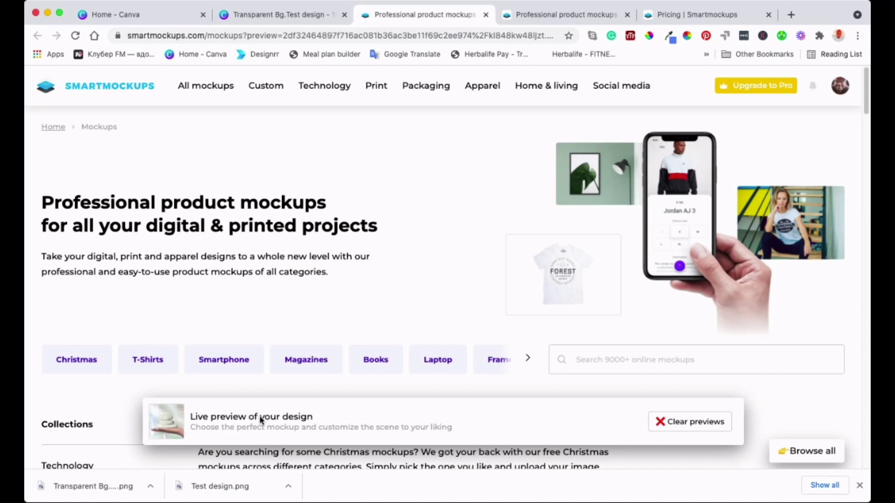
Step: Examine the live previews of the design across the Christmas, T-shirt, smartphone, mug, desktop and laptop mockups
scroll(410, 406, down, 10)
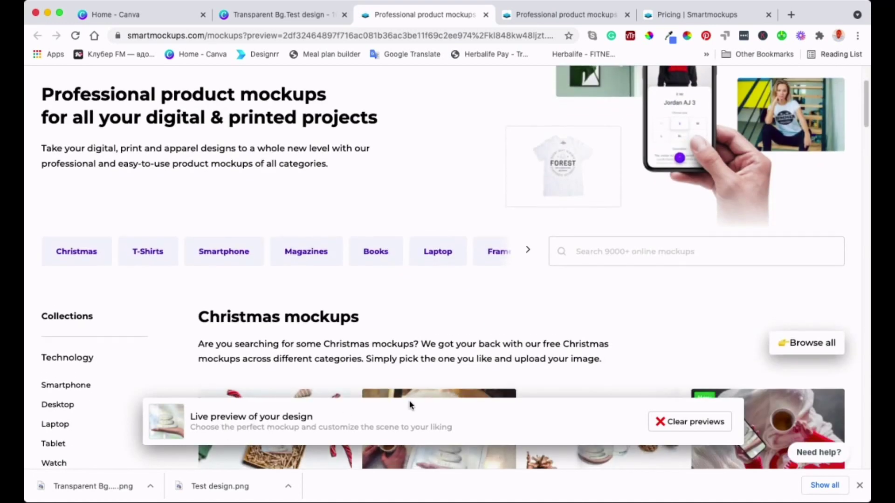
scroll(410, 405, down, 3)
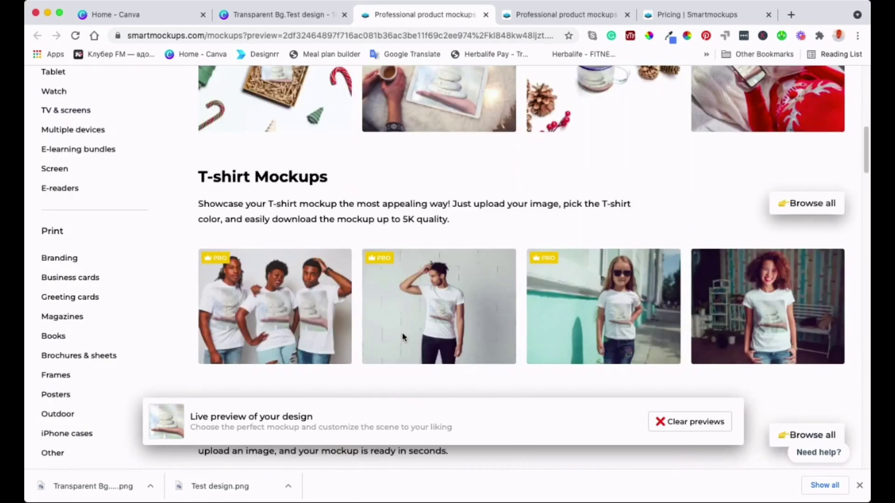
scroll(396, 303, down, 3)
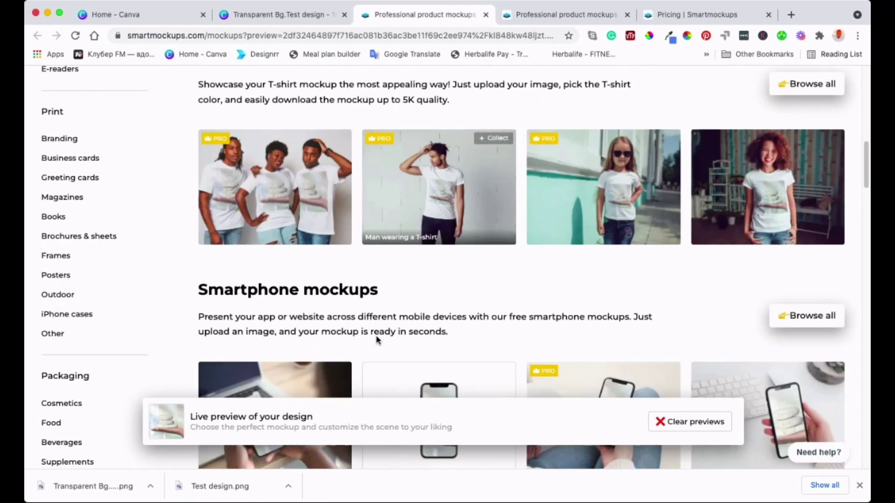
scroll(376, 339, down, 3)
scroll(593, 348, down, 3)
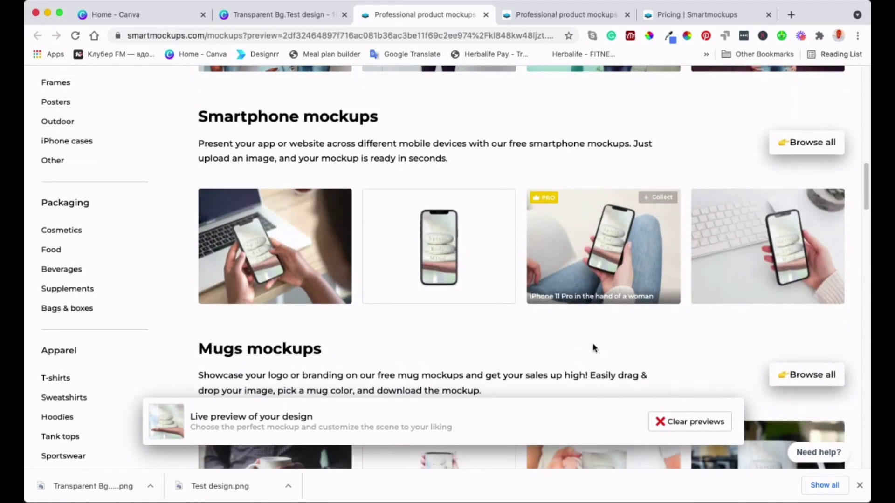
scroll(323, 306, down, 4)
scroll(323, 306, down, 2)
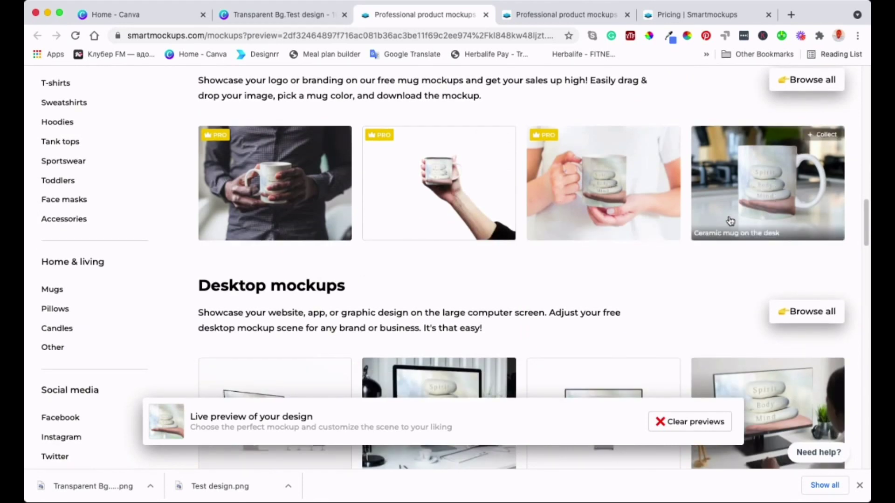
scroll(542, 322, down, 5)
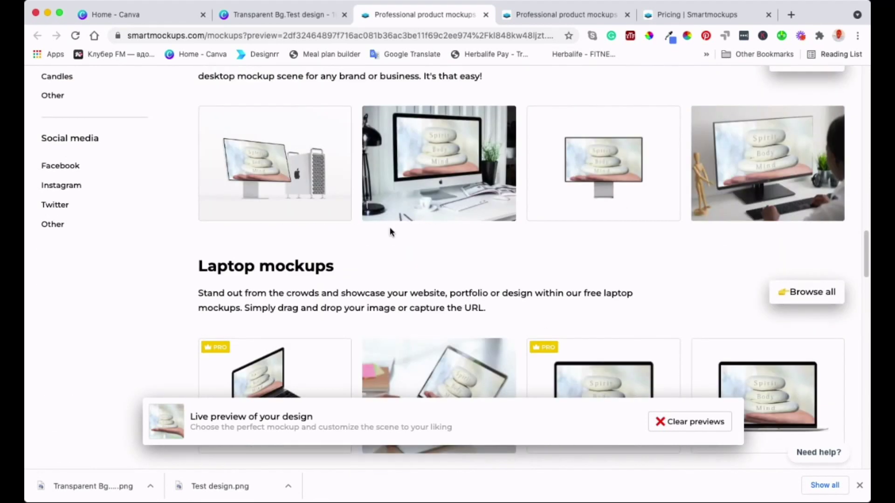
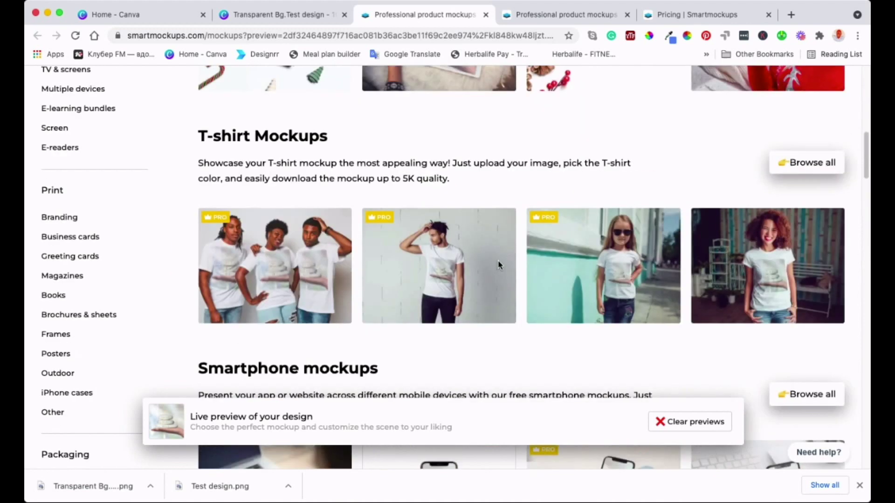
Step: Browse the live previews, show the free T-shirt mockups, and open "African-American woman wearing a T-shirt" on the purple background
scroll(102, 323, down, 2)
scroll(102, 323, up, 3)
scroll(103, 323, up, 2)
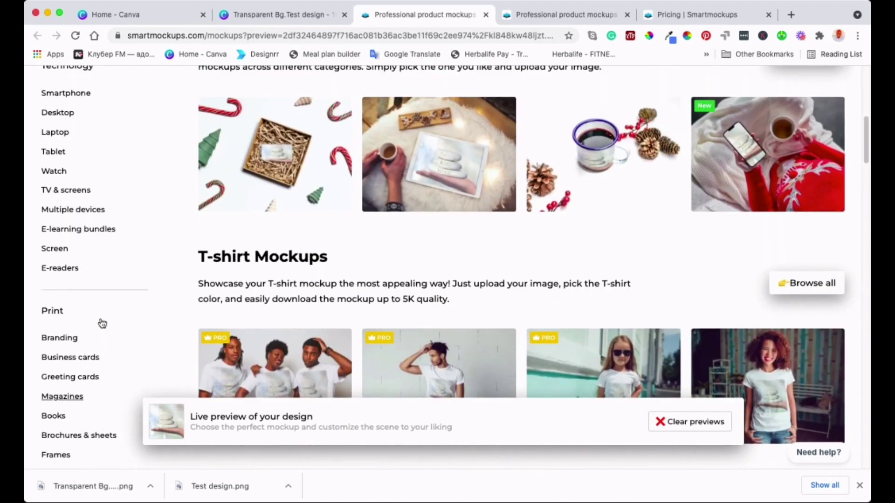
scroll(102, 323, down, 4)
scroll(102, 322, down, 9)
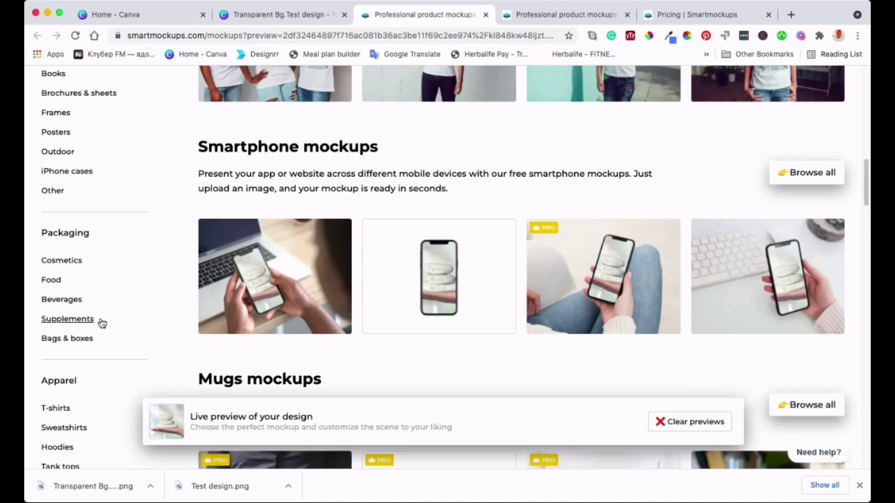
scroll(102, 323, up, 10)
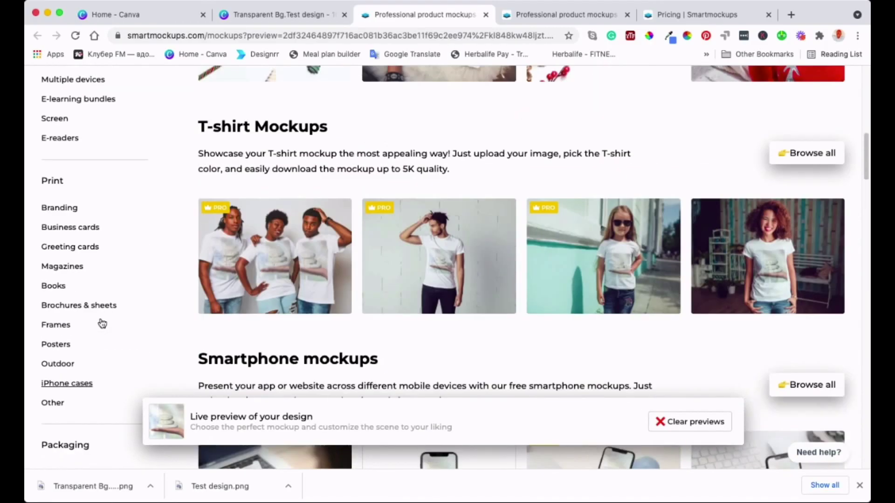
scroll(519, 317, down, 2)
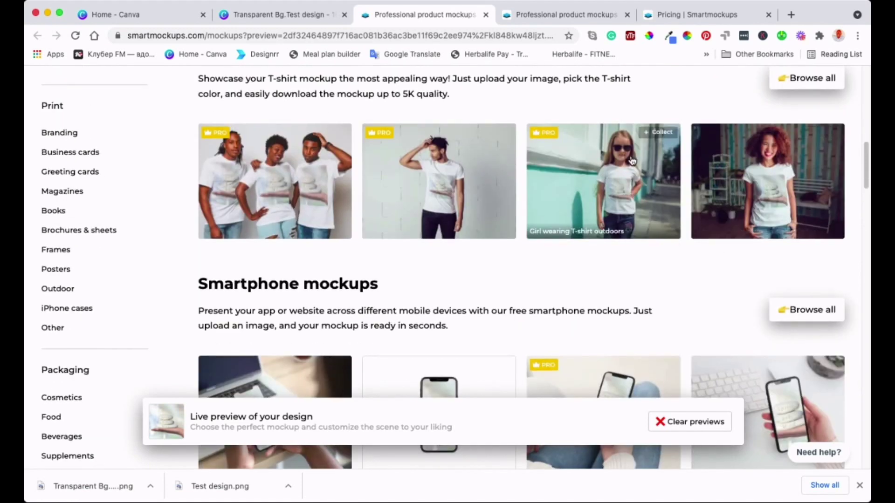
click(623, 233)
scroll(623, 241, up, 2)
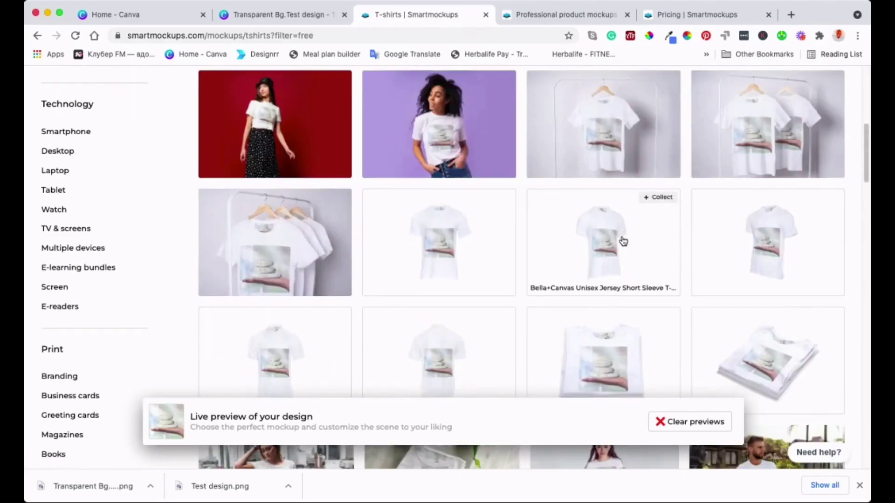
click(459, 171)
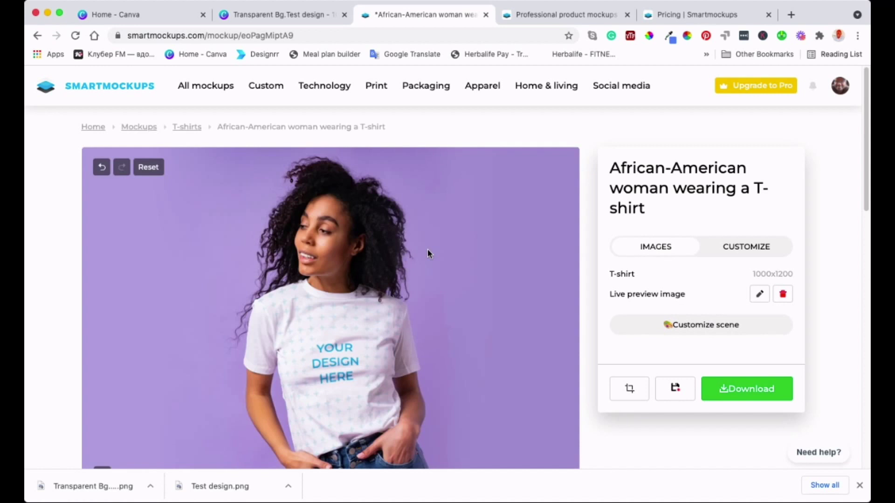
scroll(446, 331, down, 3)
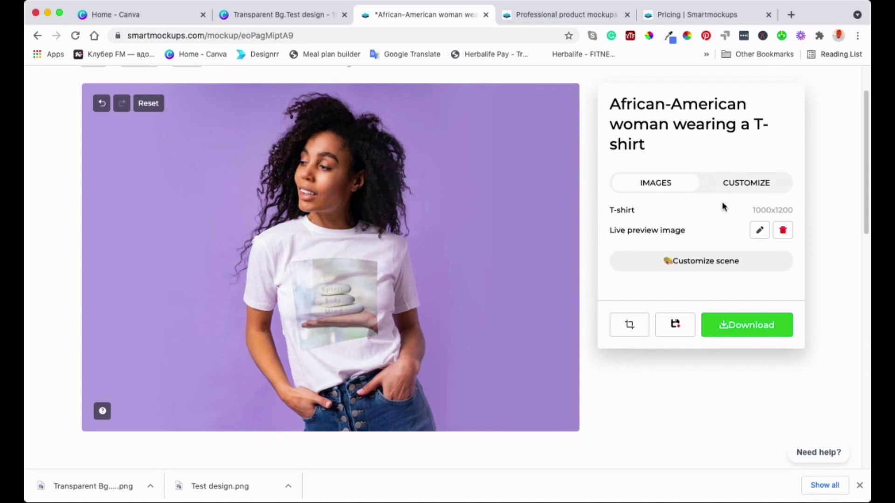
Step: Try solid grey as the mockup's T-shirt color and restore it to white
click(748, 186)
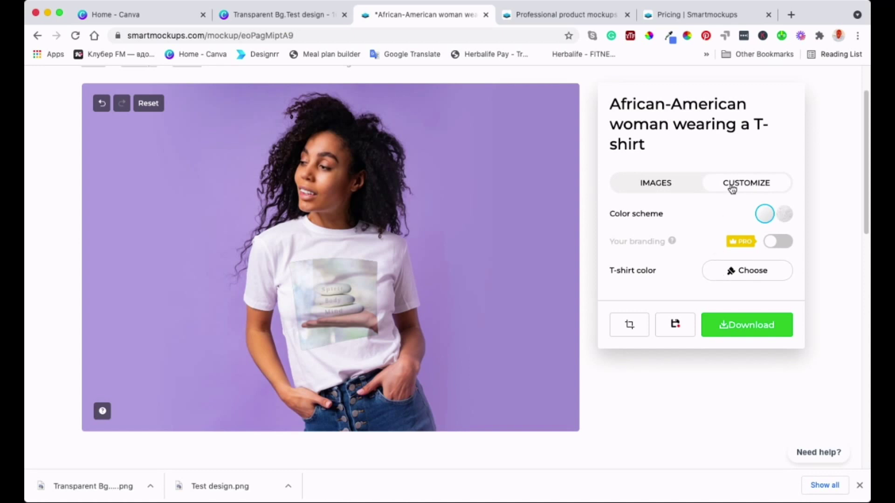
click(735, 272)
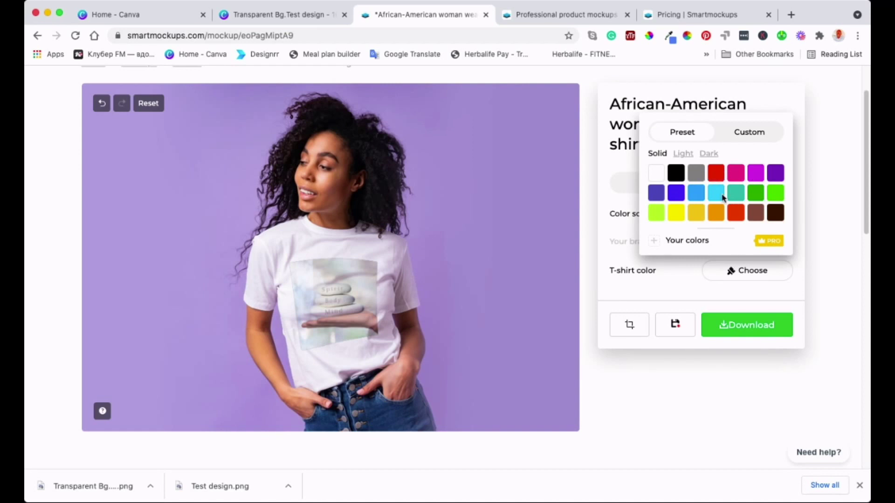
click(696, 173)
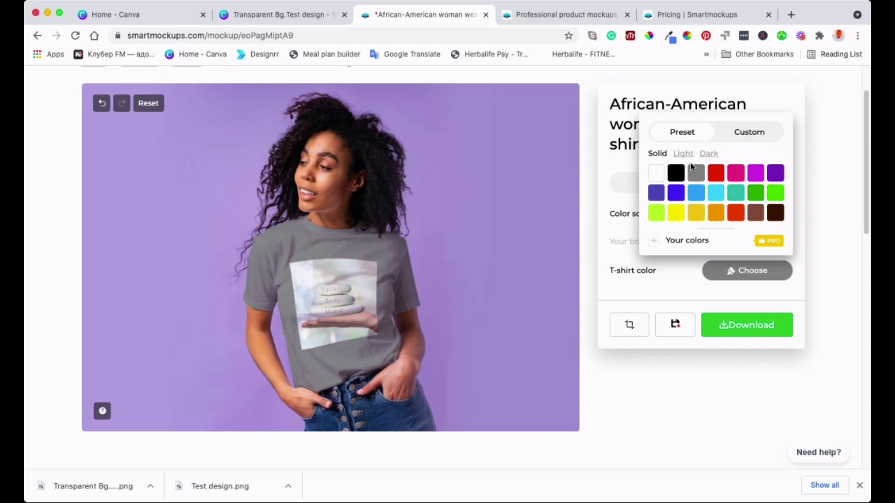
click(655, 174)
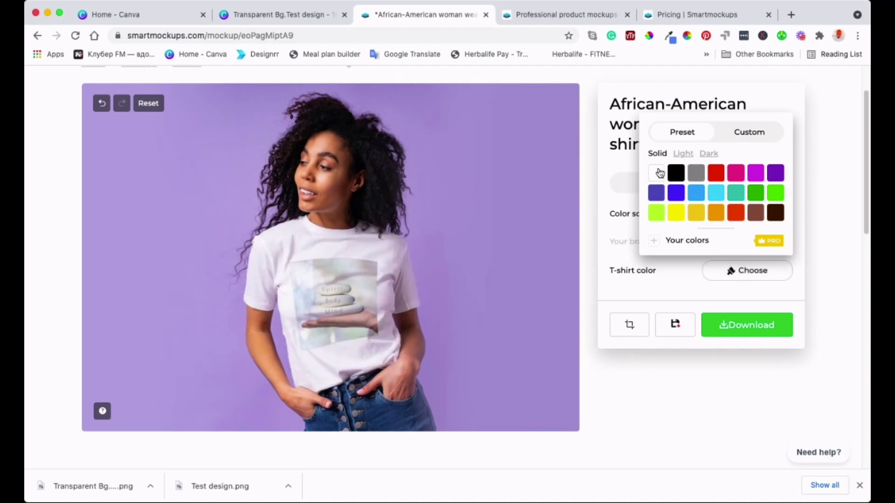
click(671, 300)
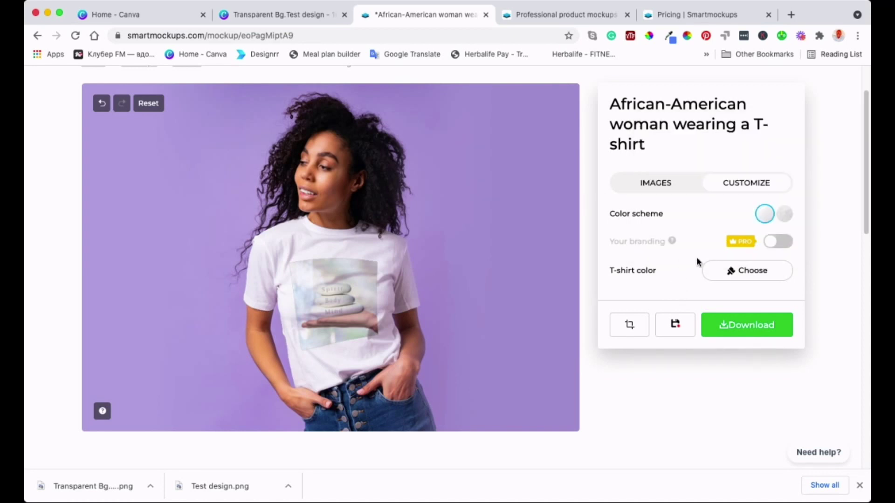
Step: Shrink the design image to a small logo on the wearer's left chest and apply the crop
click(661, 183)
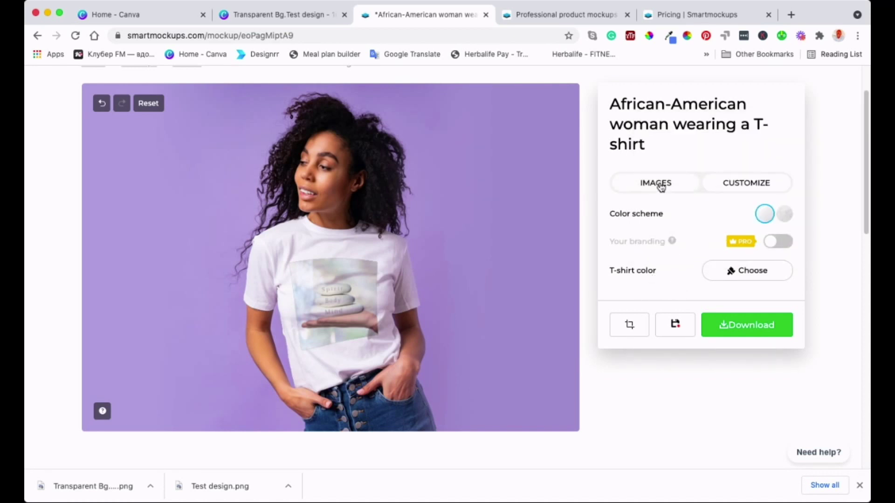
click(754, 183)
click(652, 184)
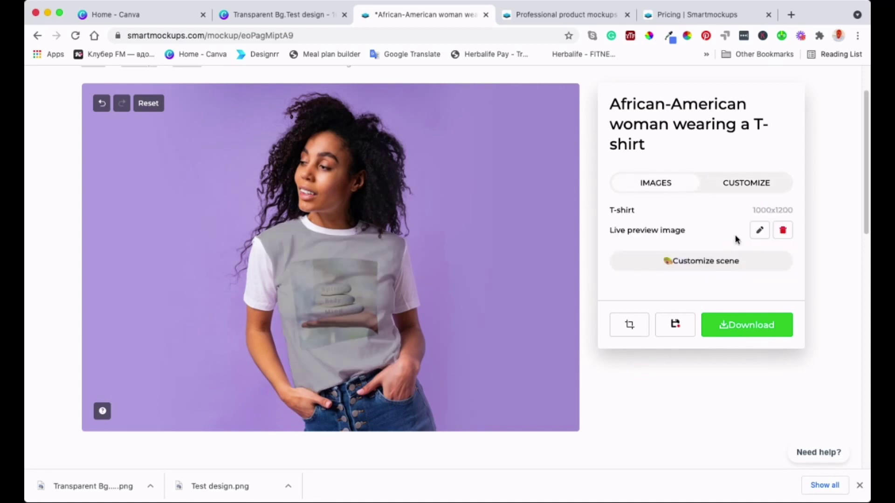
click(760, 230)
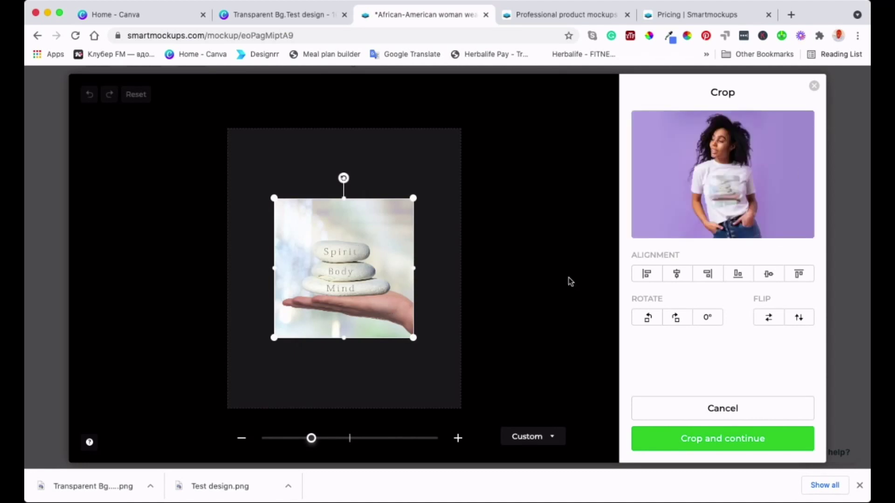
drag(414, 341, 398, 243)
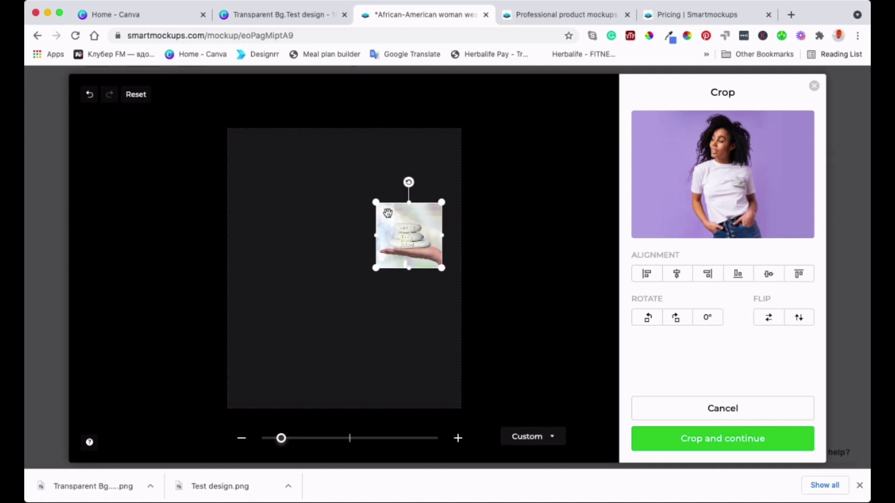
drag(376, 203, 397, 246)
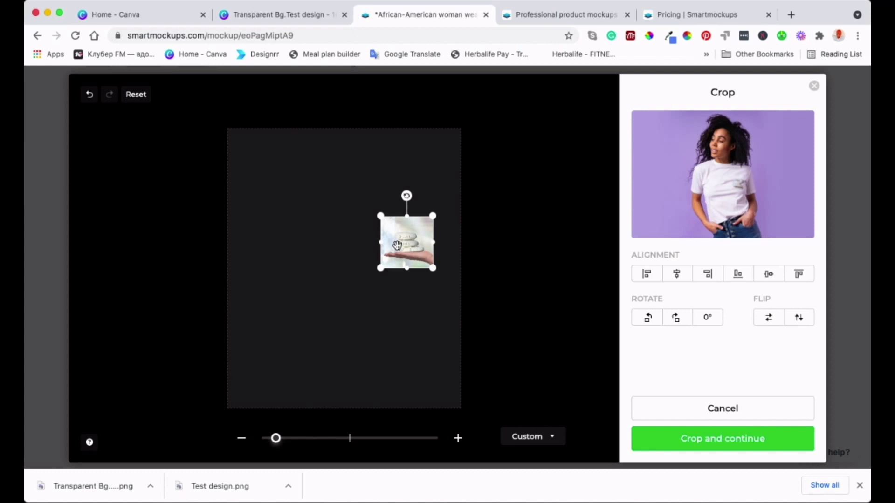
mouse_move(397, 246)
mouse_down()
mouse_move(402, 253)
mouse_move(400, 241)
mouse_up()
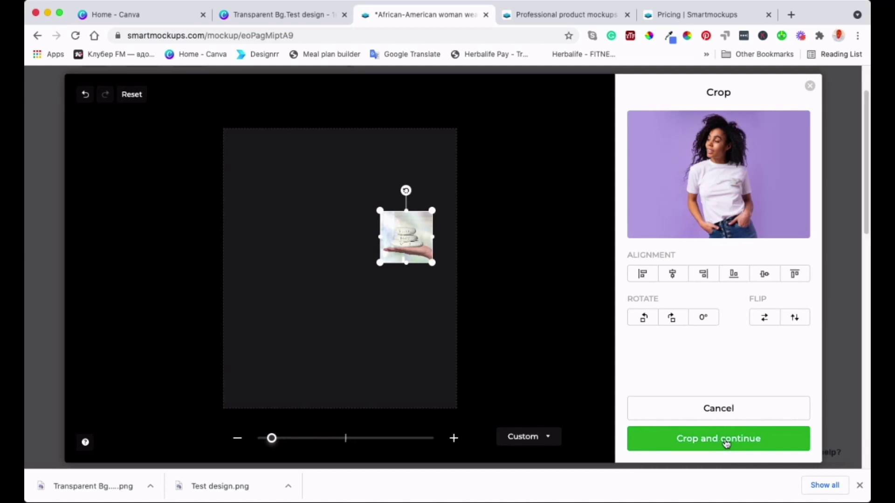
click(726, 443)
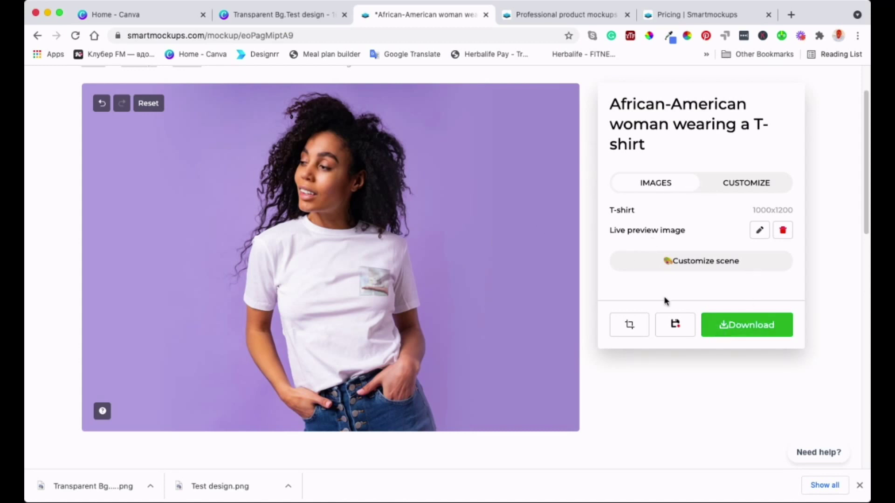
Step: Download the T-shirt mockup at Medium quality (1280x896) and open the downloaded JPG
click(730, 329)
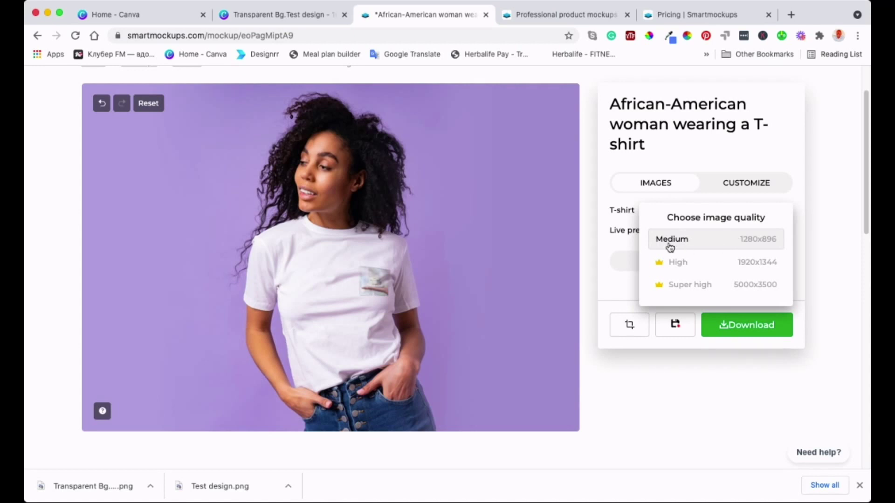
click(693, 240)
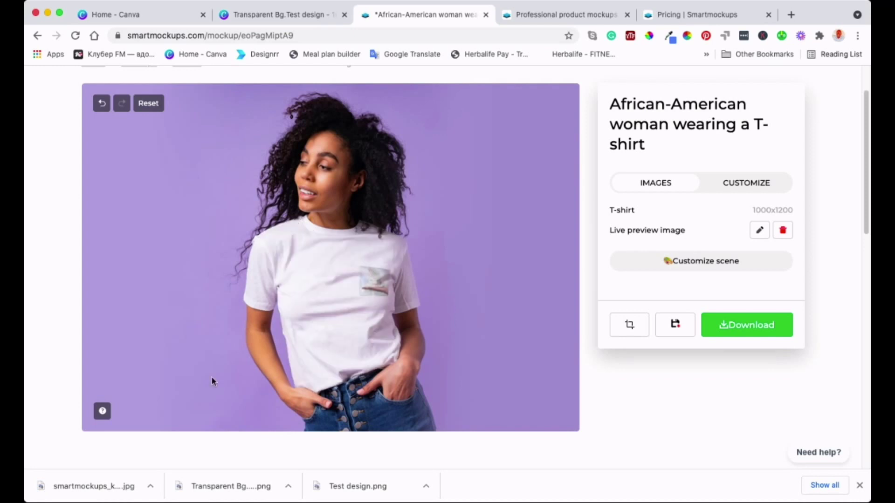
click(85, 486)
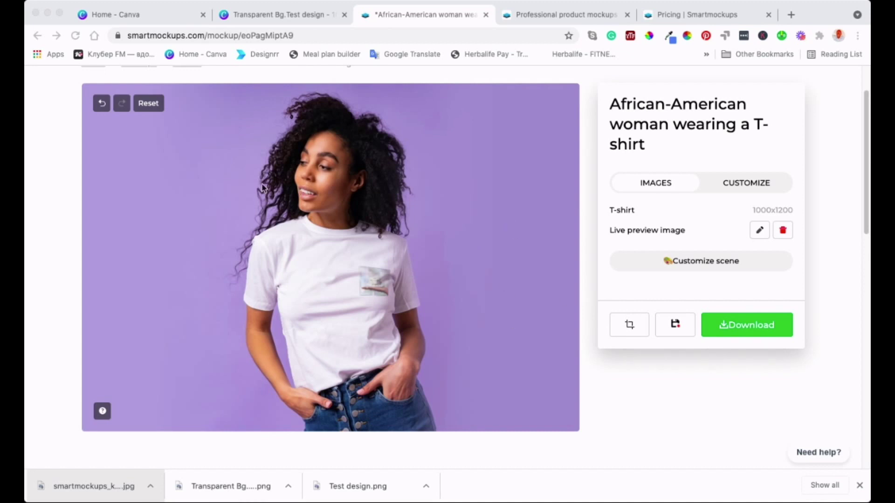
Step: Dismiss the saved-design confirmation in Canva and return to the Smartmockups product mockups page
click(270, 15)
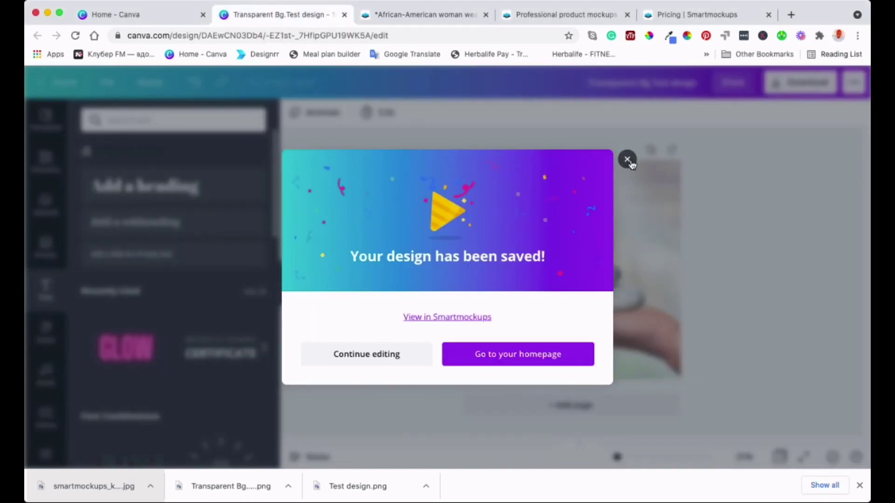
click(627, 160)
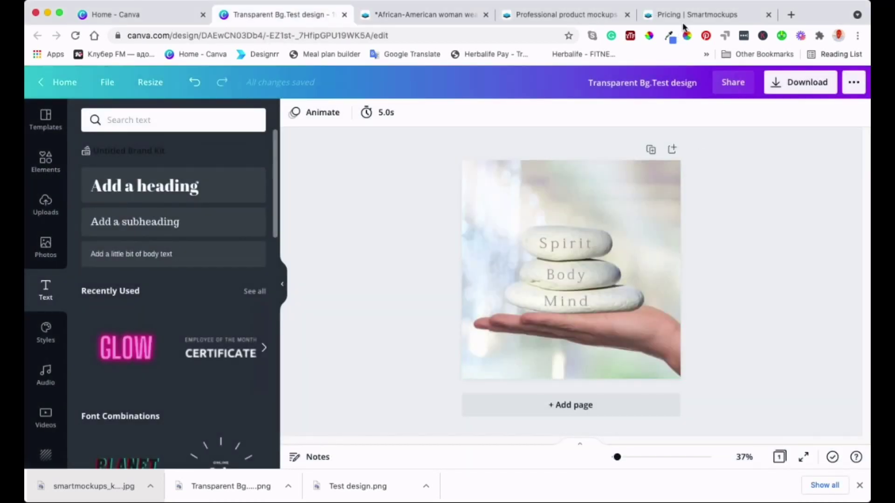
click(562, 15)
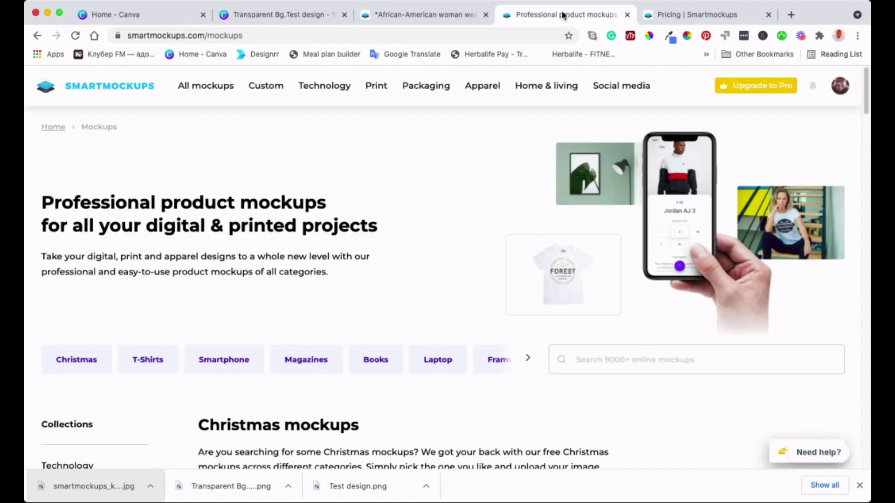
Step: Browse the mockup categories, show all mug mockups, and open "Ceramic mug on the black side table"
scroll(362, 318, down, 2)
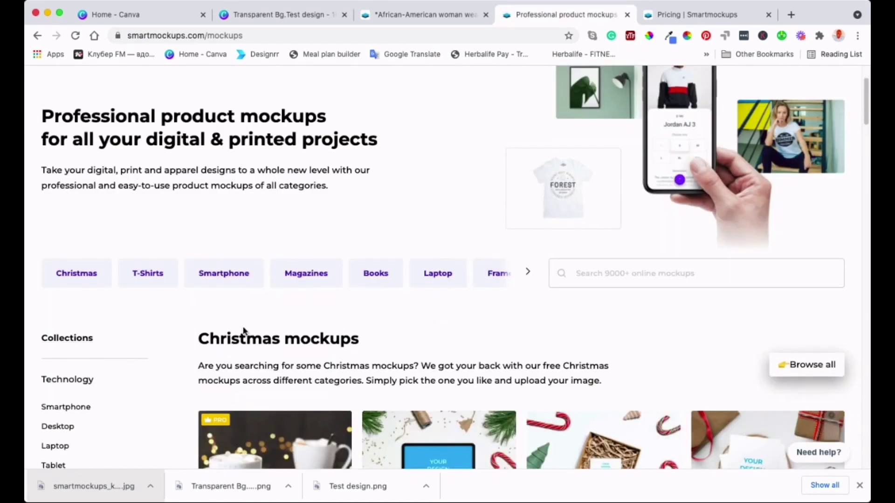
scroll(243, 310, down, 3)
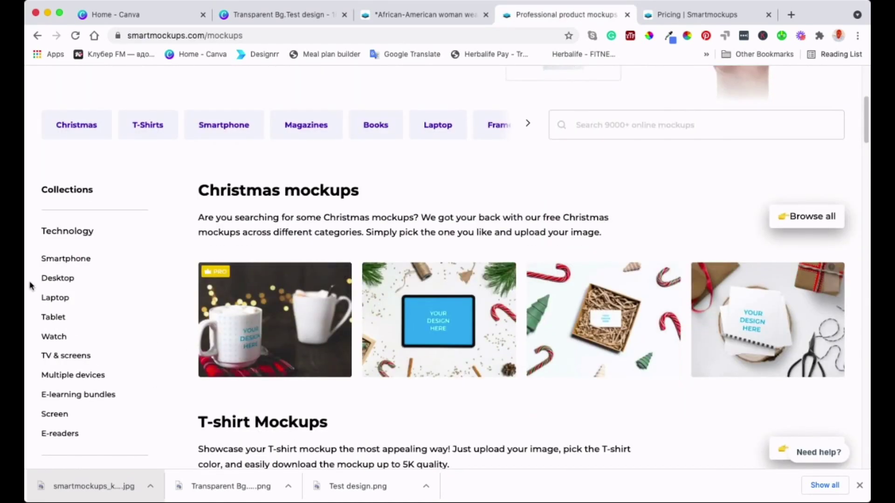
scroll(31, 284, down, 15)
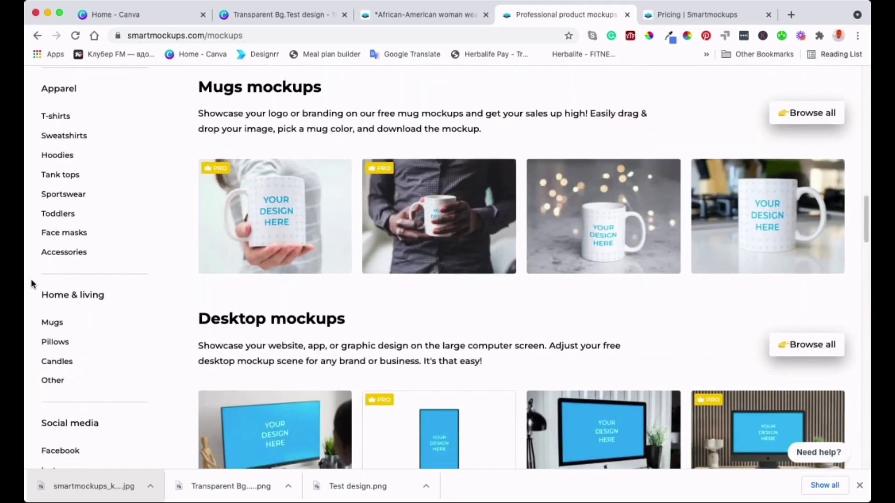
scroll(31, 283, down, 5)
scroll(31, 284, up, 5)
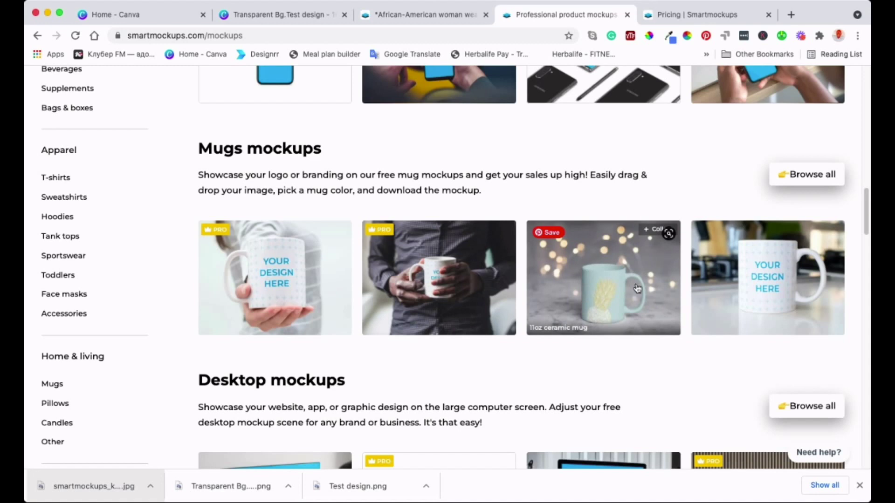
click(810, 176)
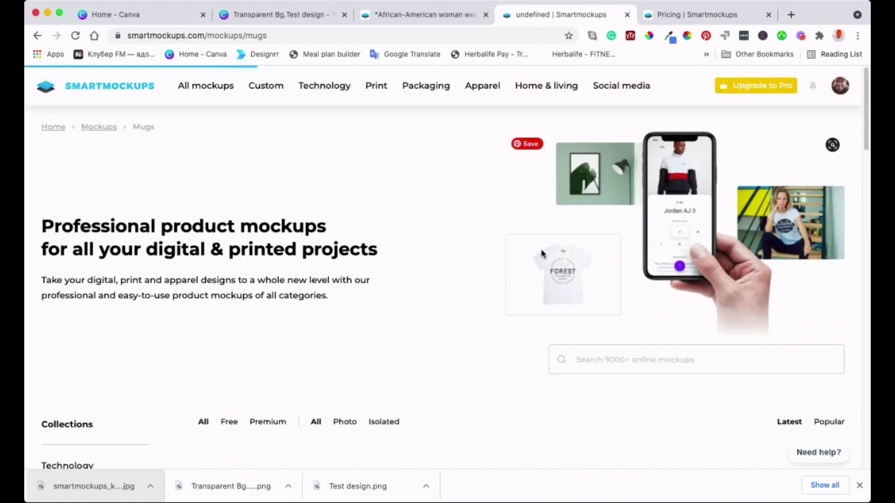
scroll(542, 253, down, 8)
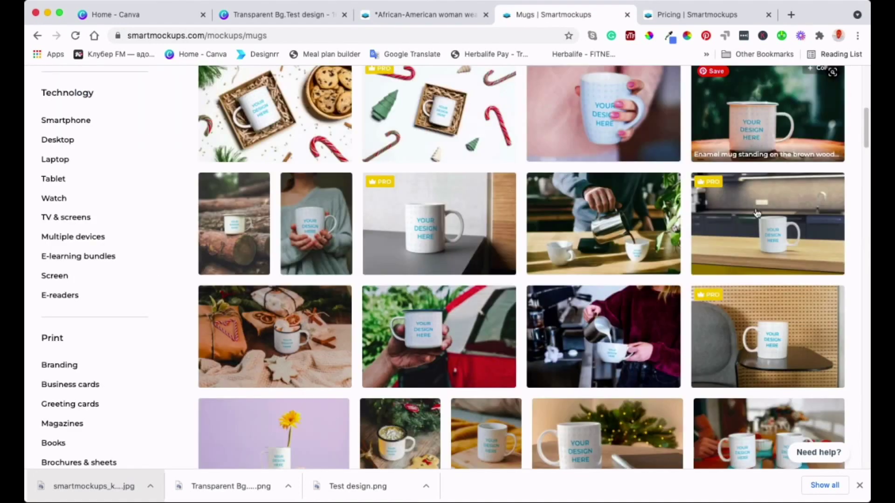
click(766, 345)
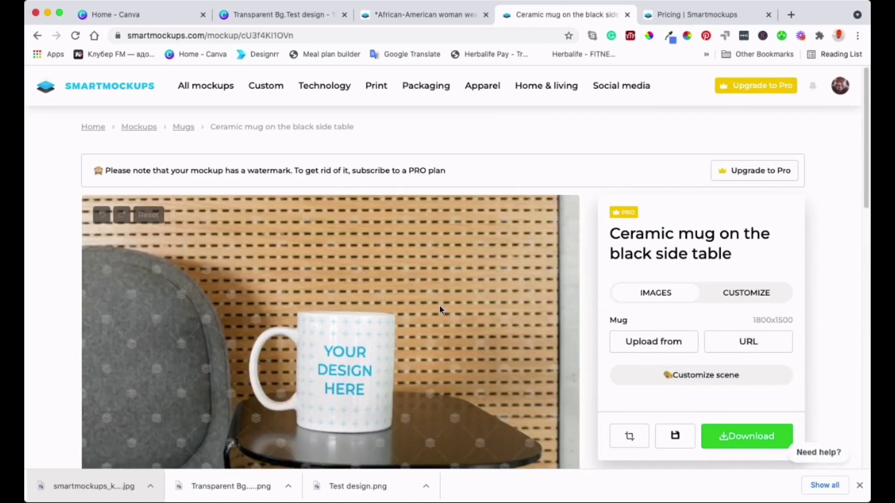
Step: Import the Spirit, Body, Mind stones design from Canva into the ceramic mug mockup
scroll(439, 305, down, 3)
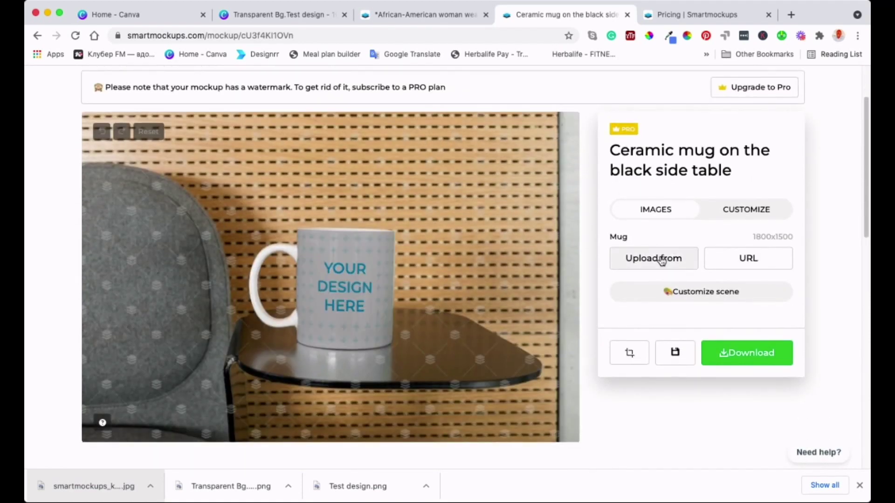
click(658, 260)
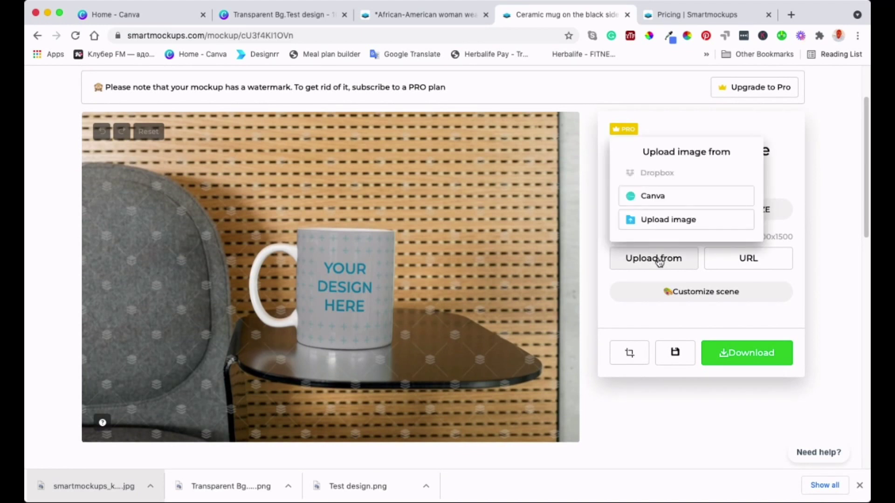
click(664, 197)
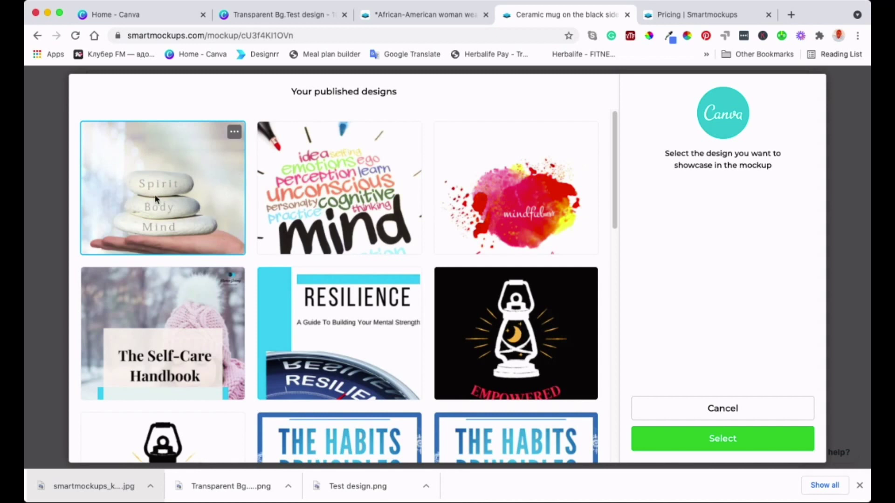
click(715, 441)
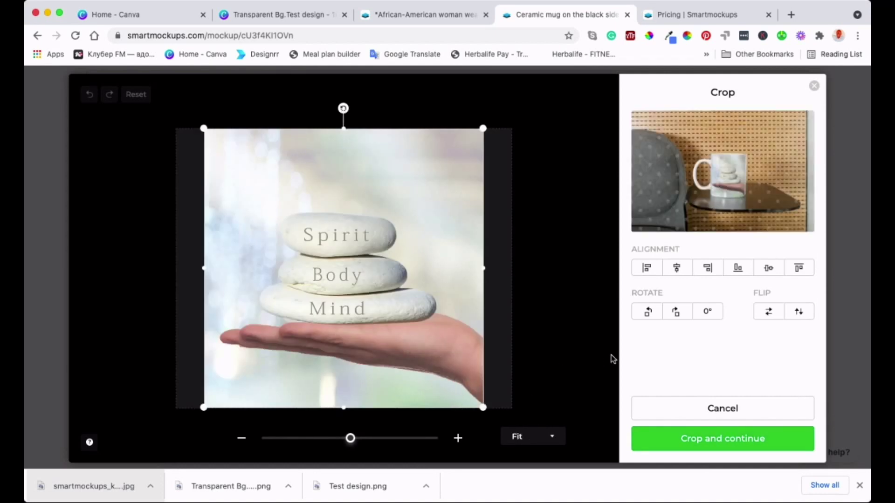
Step: Enlarge the stones design to span nearly the full width of the mug's print area and apply the crop
click(482, 408)
drag(202, 269, 184, 268)
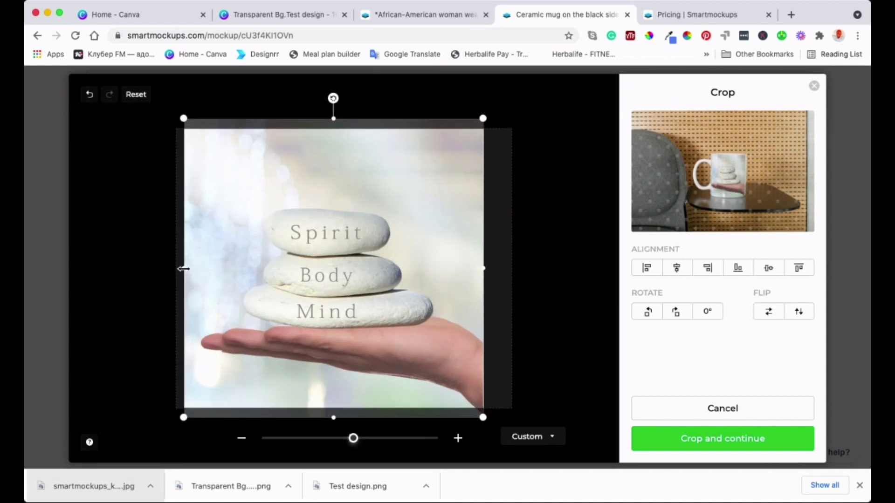
drag(483, 268, 515, 270)
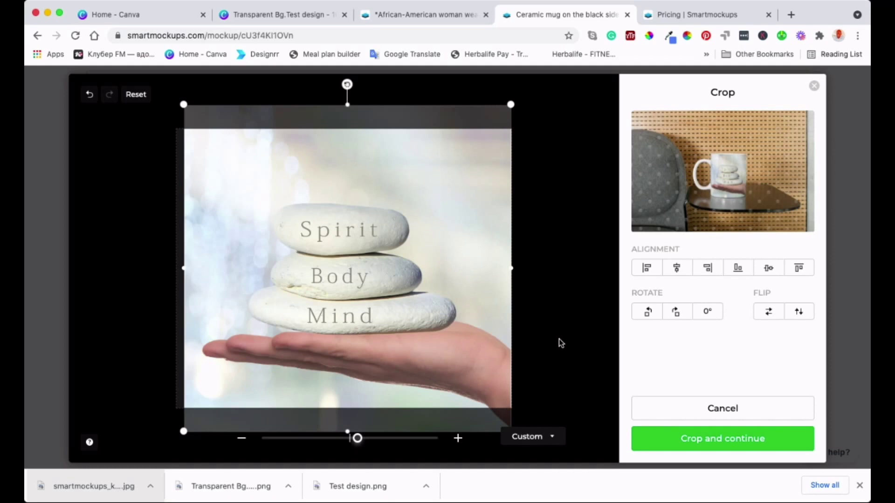
click(682, 438)
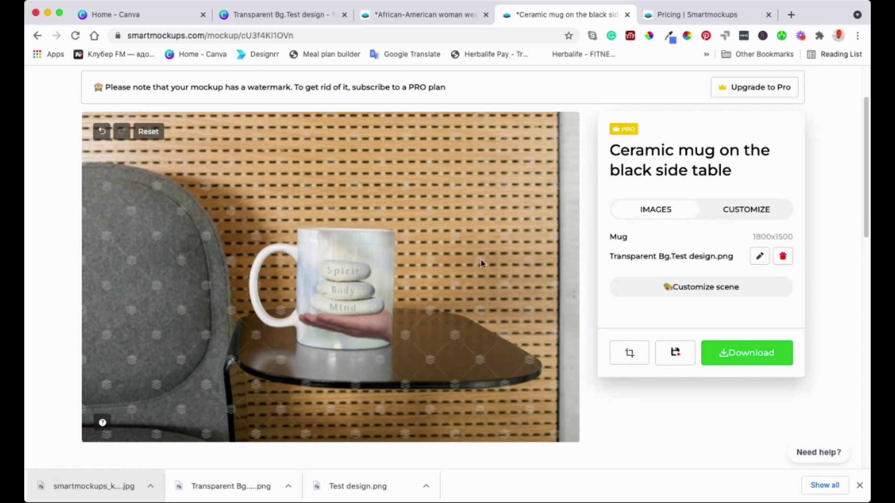
Step: Shrink the mug design to fit the print area's height, shift it away from the handle side, and apply the crop
click(760, 256)
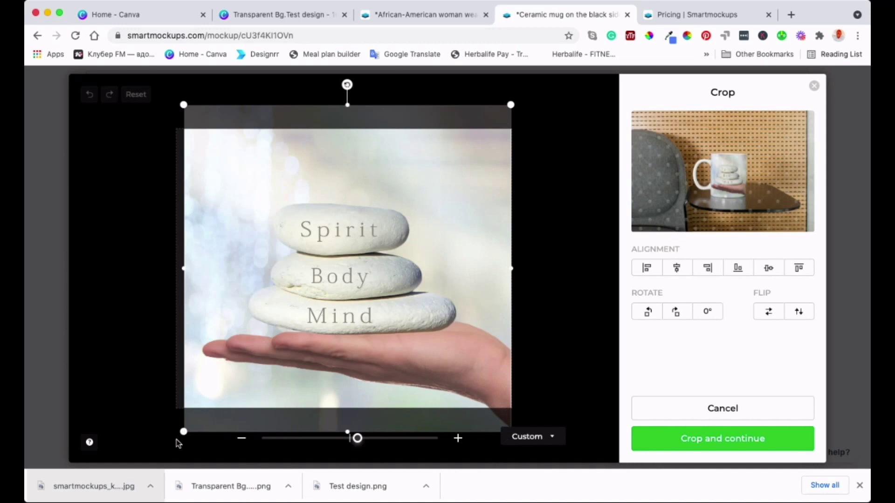
drag(182, 431, 215, 399)
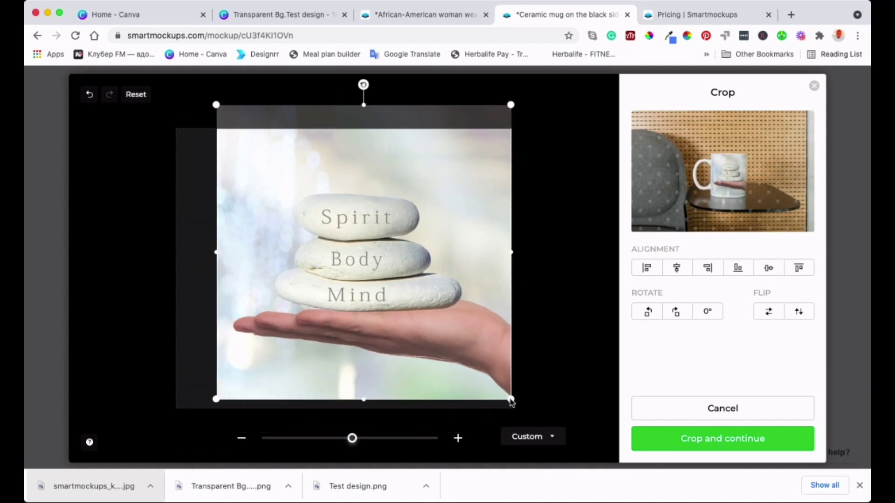
drag(489, 397, 493, 381)
drag(354, 265, 354, 286)
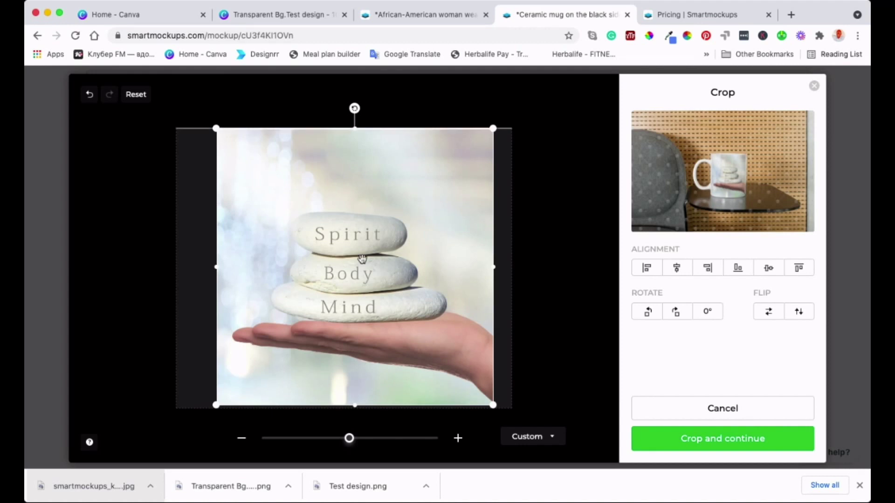
drag(362, 259, 369, 258)
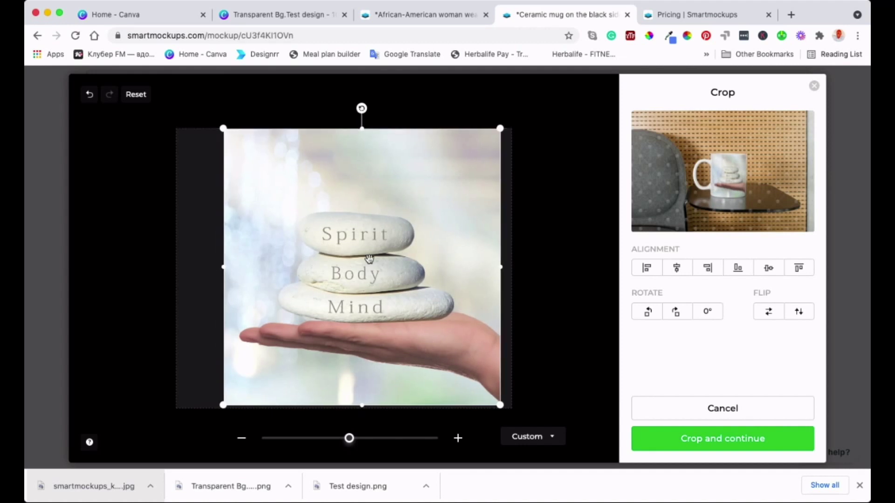
click(653, 439)
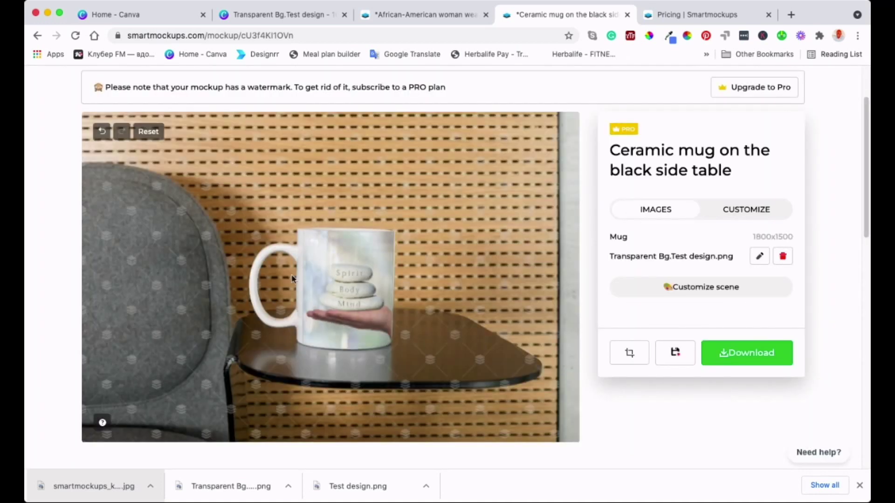
Step: Enlarge the mug design again on both sides to cover nearly the whole print area and apply the crop
click(760, 256)
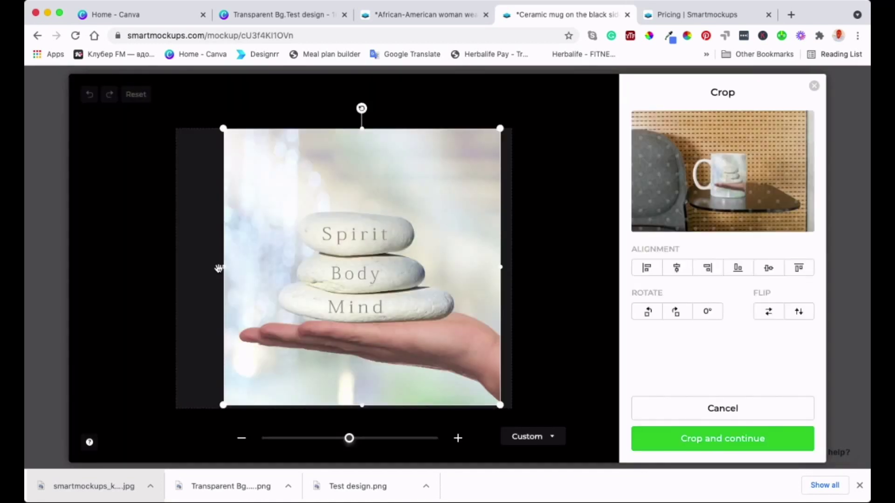
click(218, 267)
drag(217, 267, 187, 263)
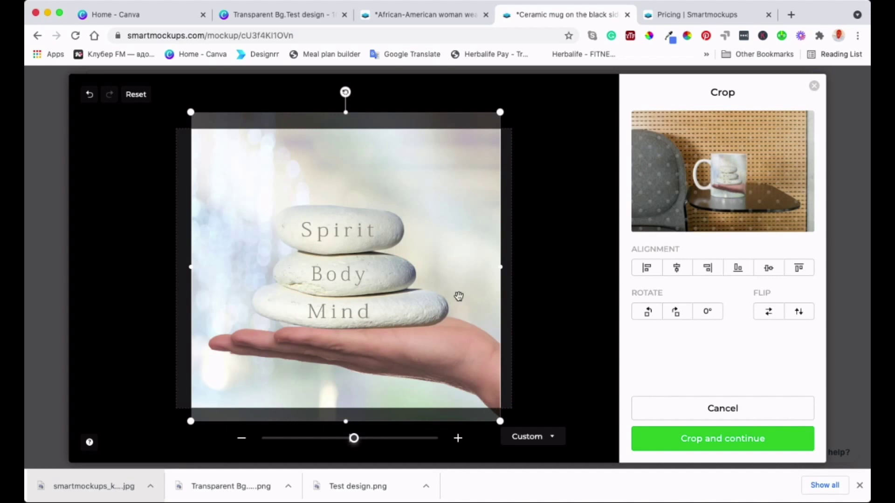
drag(501, 266, 516, 268)
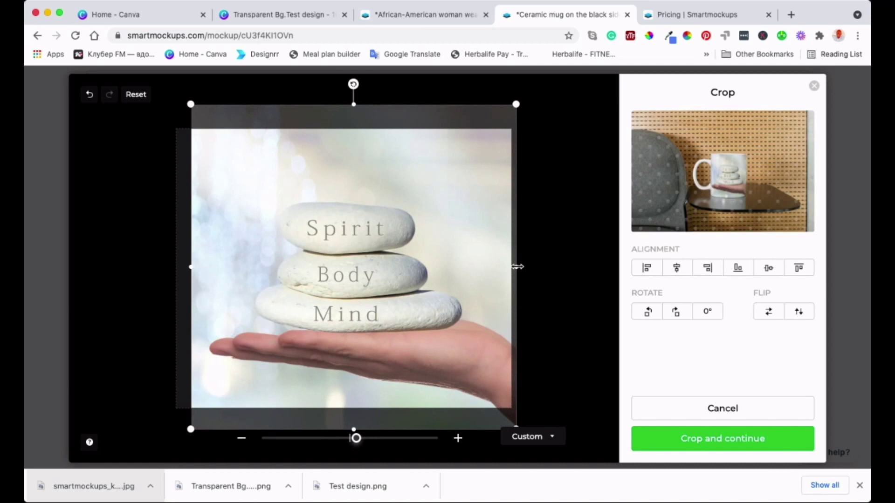
drag(186, 265, 179, 268)
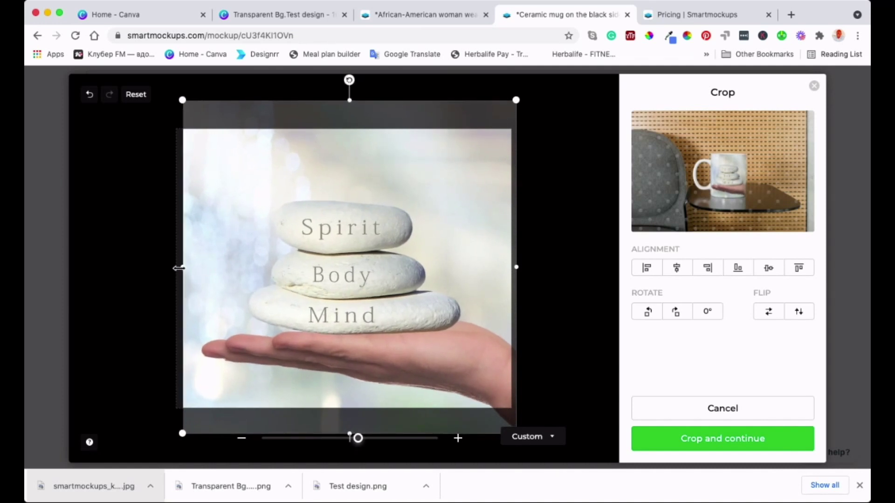
click(697, 441)
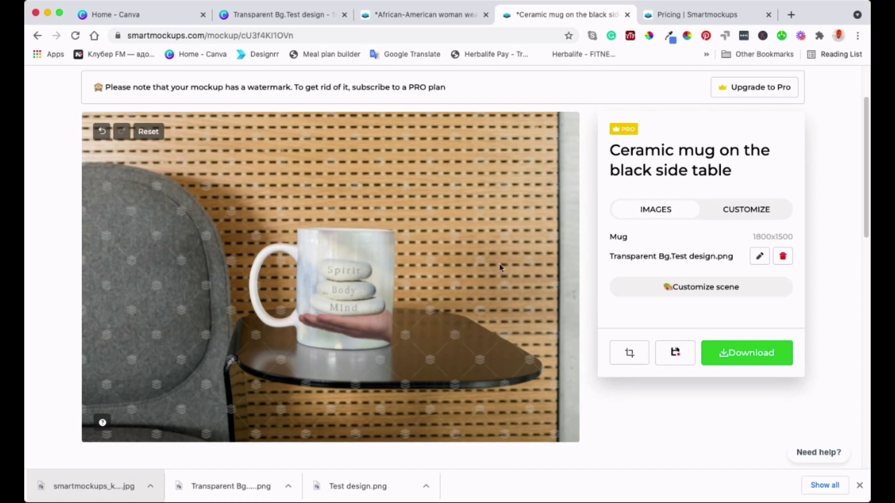
click(761, 257)
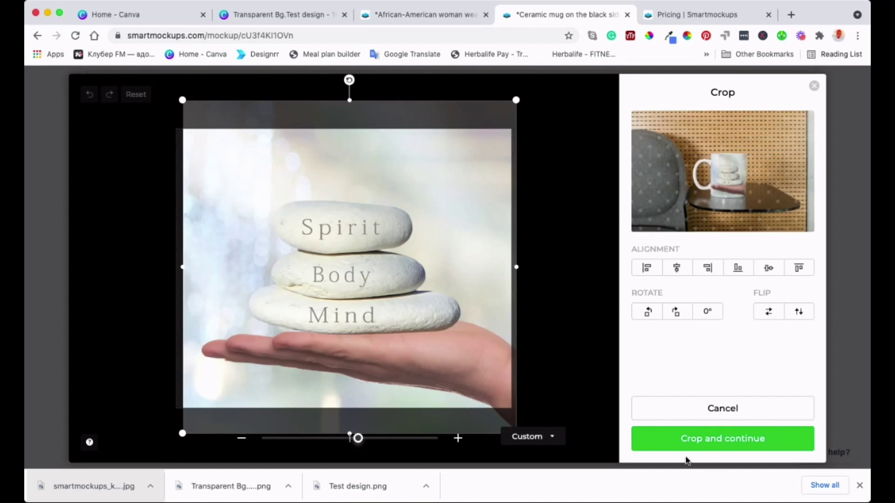
click(697, 438)
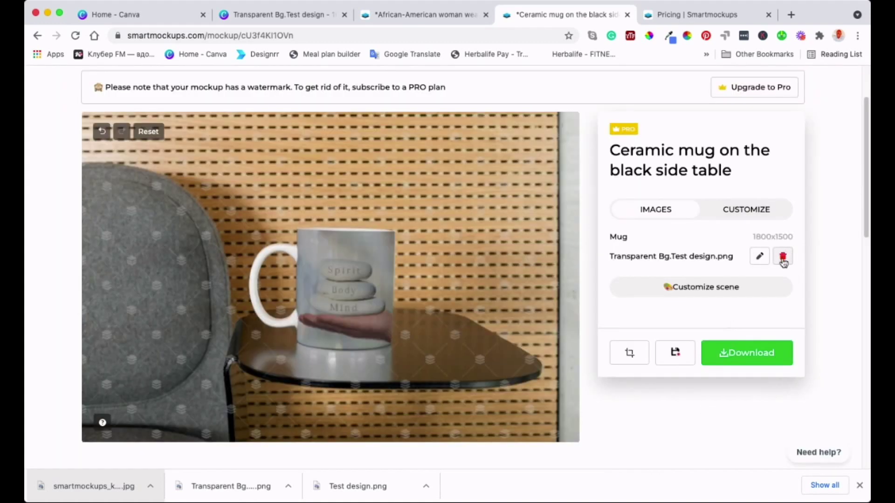
Step: Remove the Canva image from the mug and upload the local file Test design.png in its place
click(783, 258)
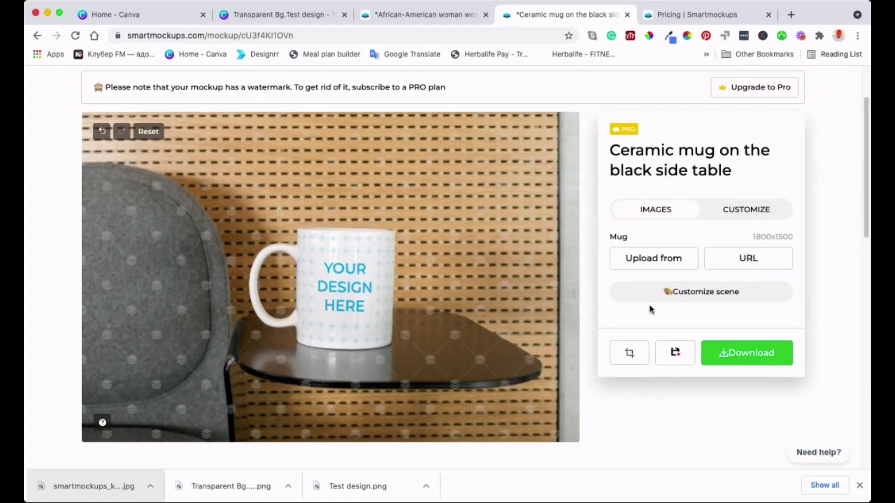
click(645, 261)
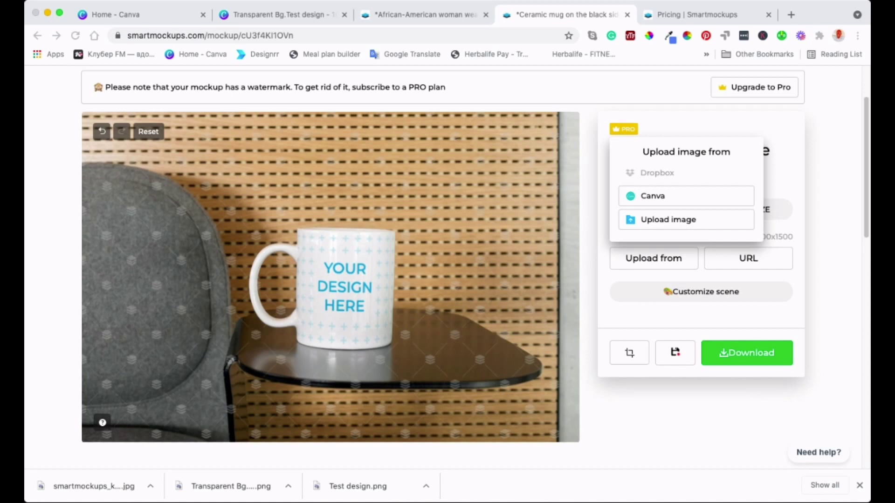
click(786, 369)
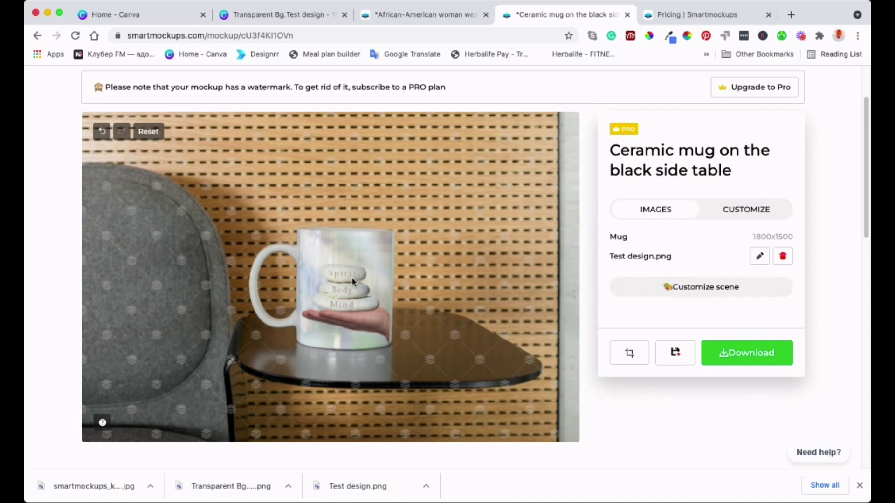
Step: Stretch Test design.png to cover the mug's full print width, apply the crop, and inspect the mug up close
click(759, 256)
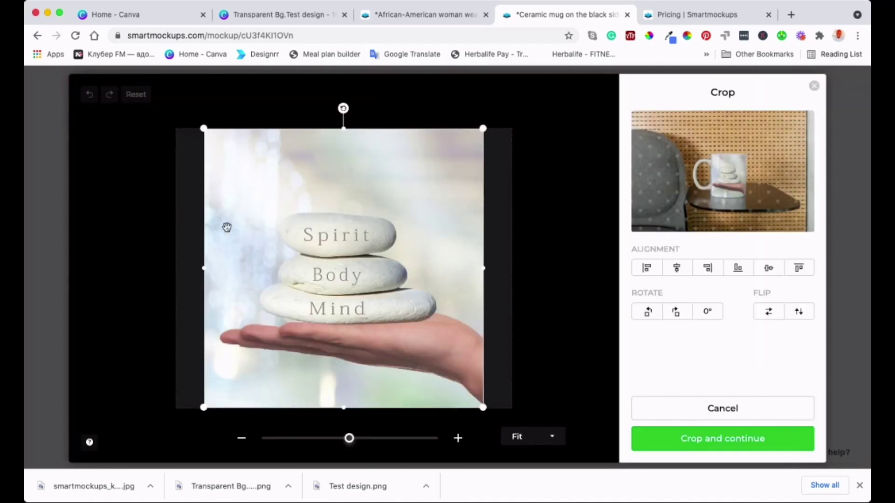
drag(204, 268, 175, 266)
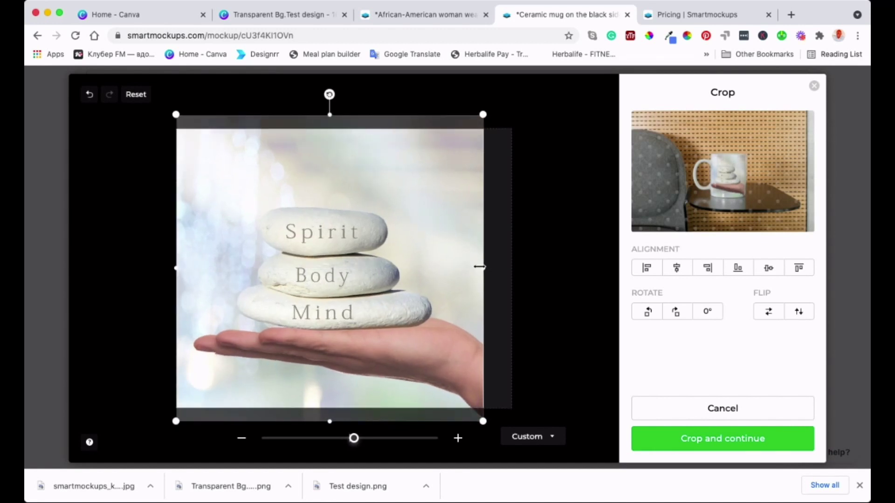
drag(482, 267, 522, 268)
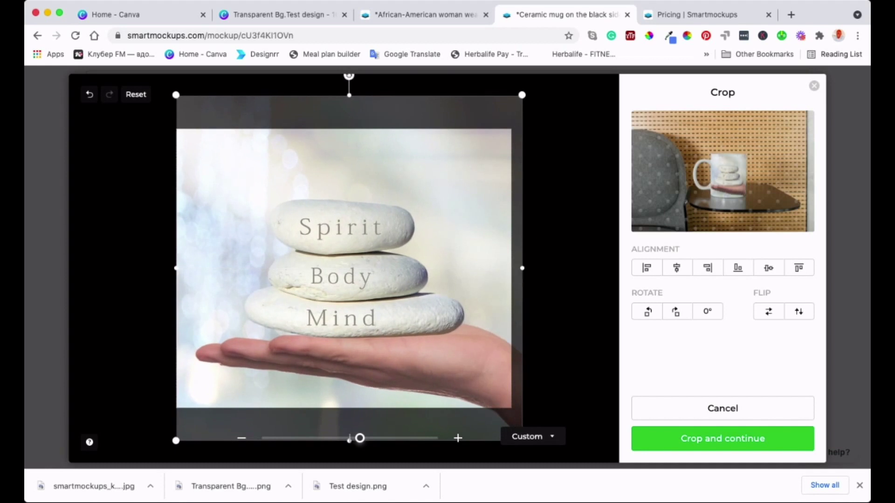
click(755, 441)
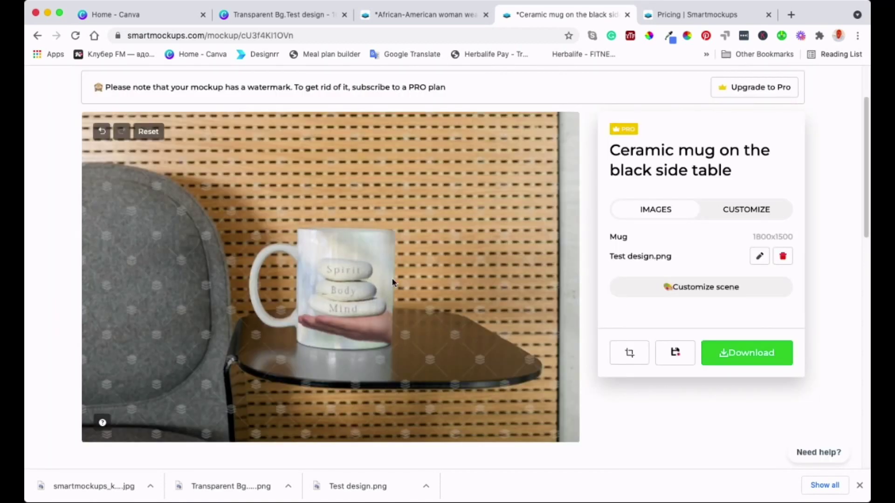
scroll(392, 278, up, 5)
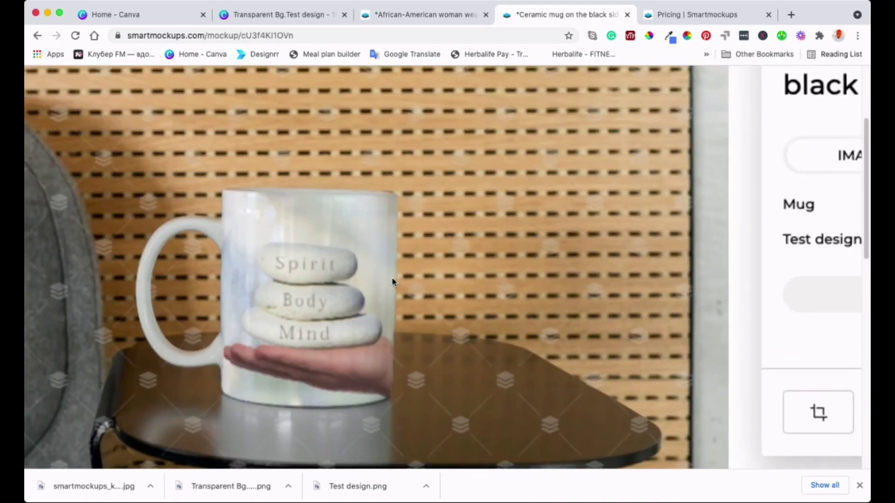
scroll(392, 277, down, 5)
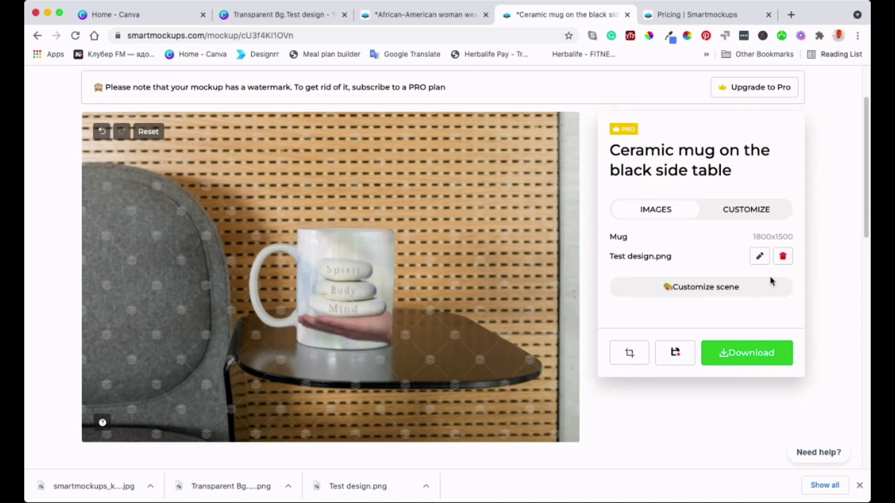
Step: Try red and light blue as the mug color, and settle on solid white
click(689, 286)
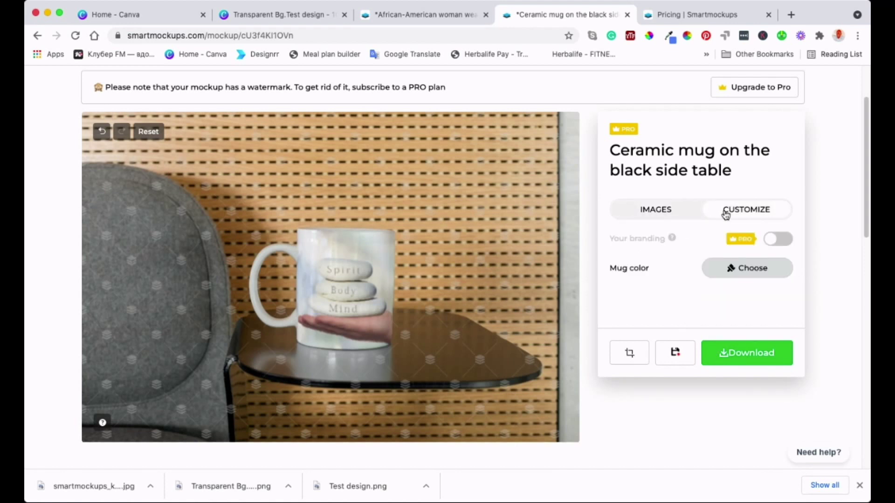
click(735, 271)
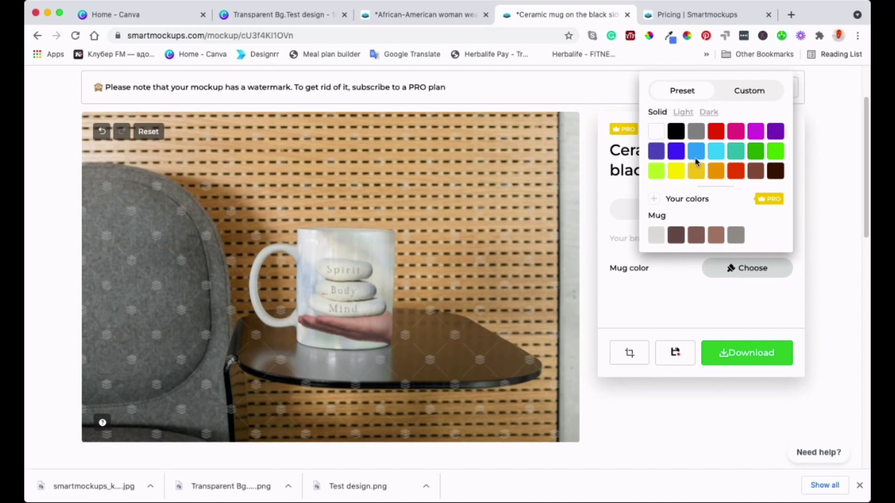
click(716, 132)
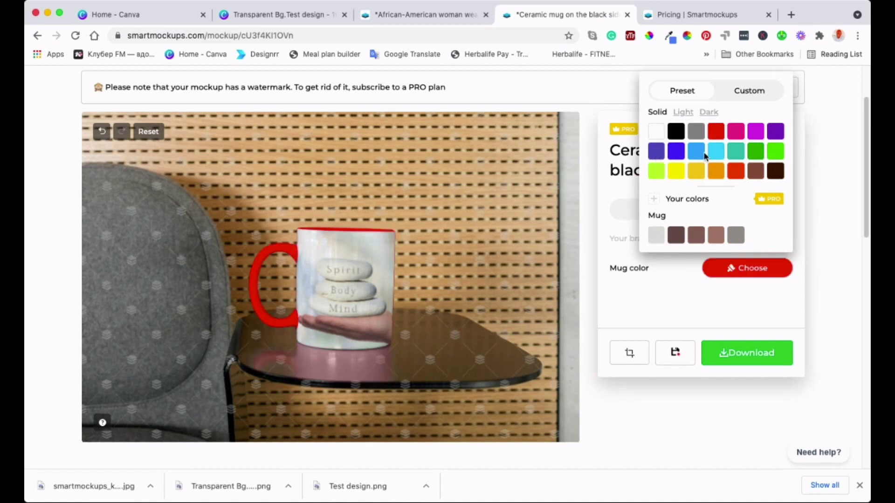
click(713, 153)
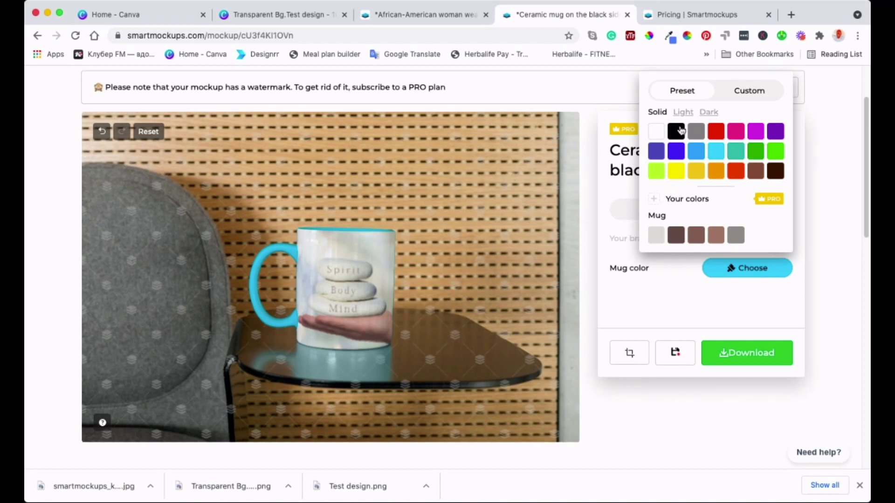
click(656, 132)
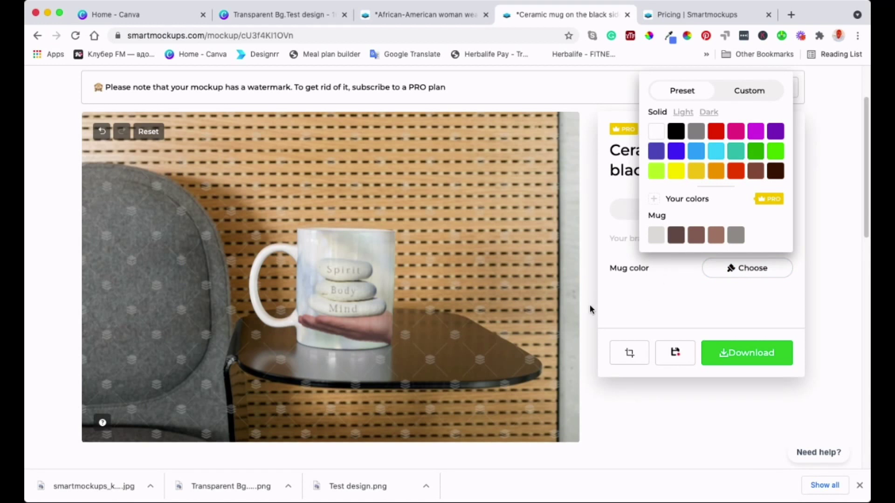
click(665, 287)
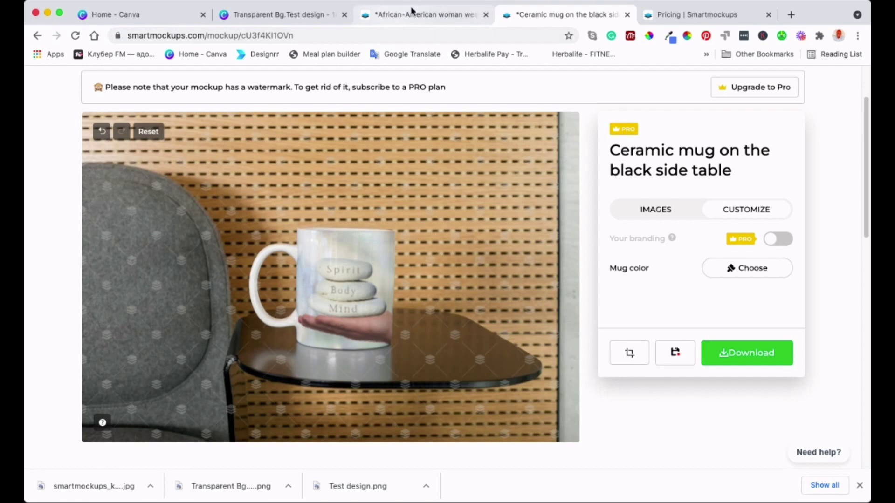
Step: Return to the Smartmockups pricing page to compare the free and paid plans
click(693, 15)
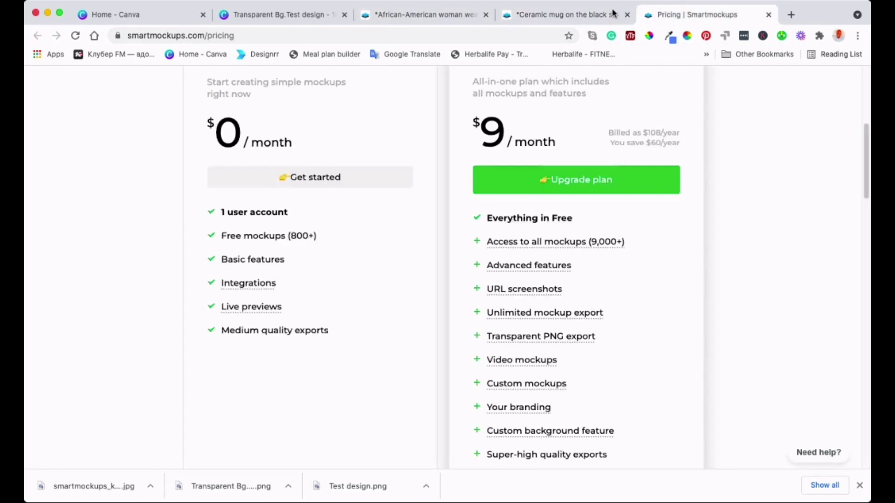
Step: Compare the Free and Pro plans under annual billing, check the Pro price with monthly billing, and switch back to annual billing
scroll(464, 195, up, 3)
scroll(375, 214, up, 3)
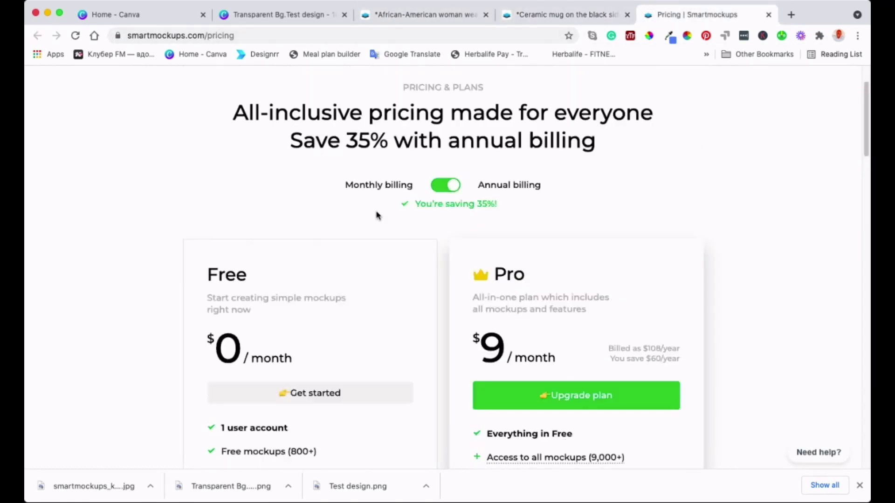
scroll(377, 214, down, 2)
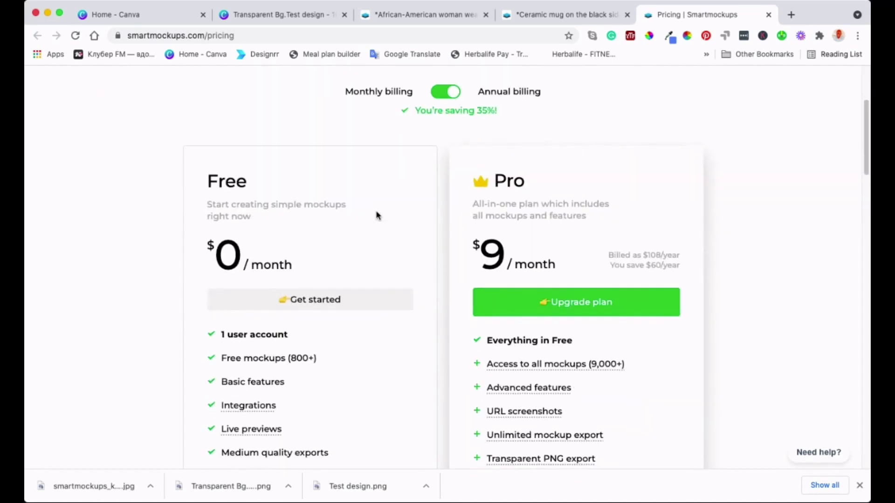
scroll(359, 375, down, 4)
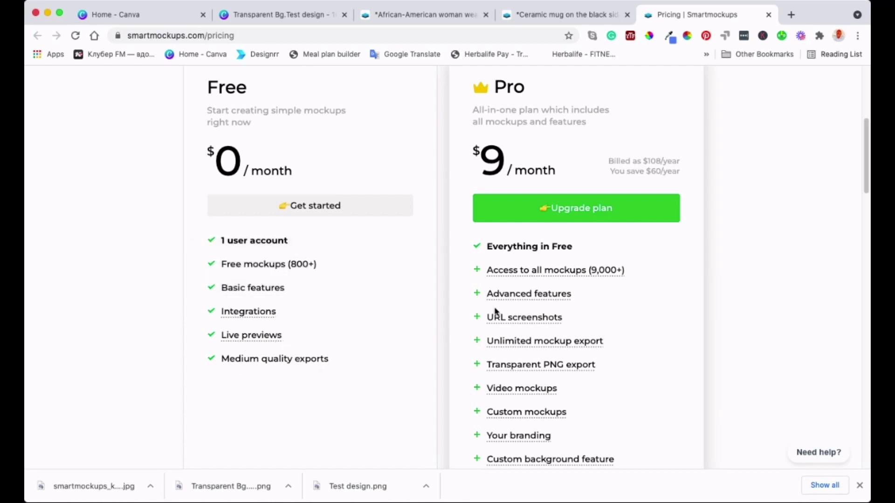
scroll(538, 279, up, 2)
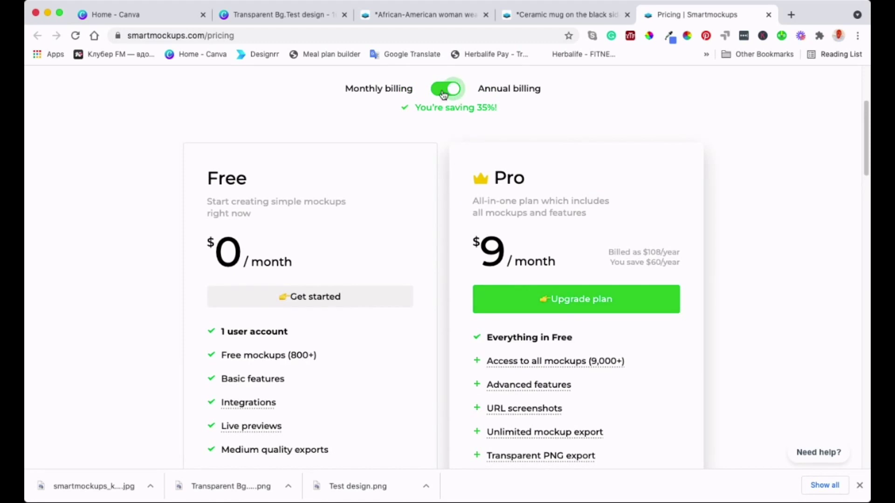
click(445, 89)
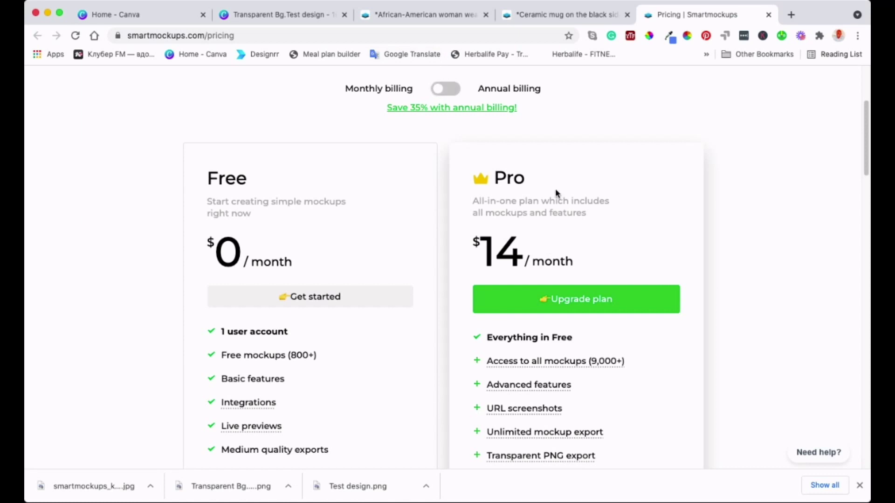
scroll(616, 263, down, 4)
scroll(548, 209, up, 3)
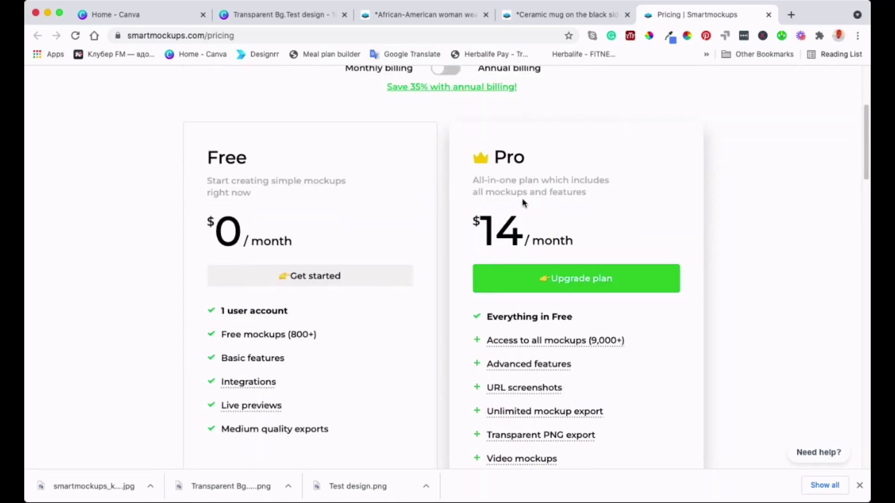
click(448, 69)
Step: Read the explanations of Pro features such as URL screenshots, unlimited mockup export and video mockups, and return to the T-shirt mockup
scroll(544, 236, down, 3)
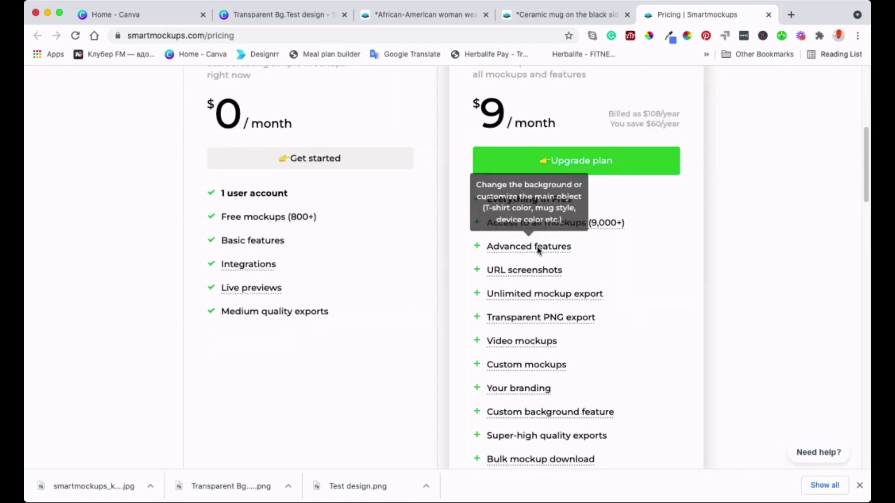
mouse_move(525, 276)
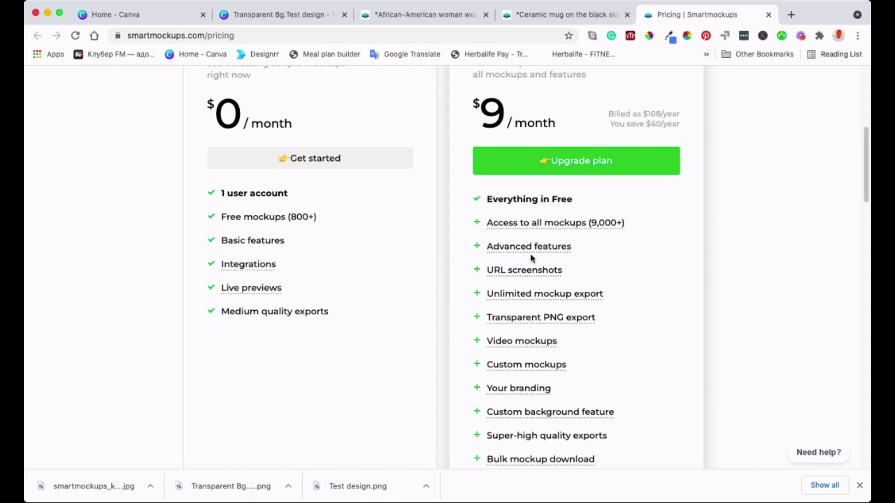
mouse_move(521, 294)
mouse_move(518, 344)
scroll(520, 359, down, 4)
mouse_move(523, 369)
scroll(626, 287, up, 9)
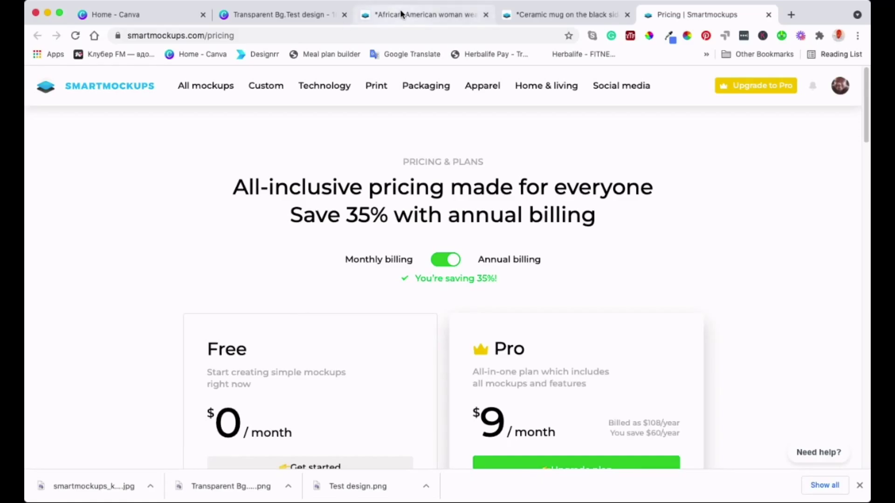
click(399, 15)
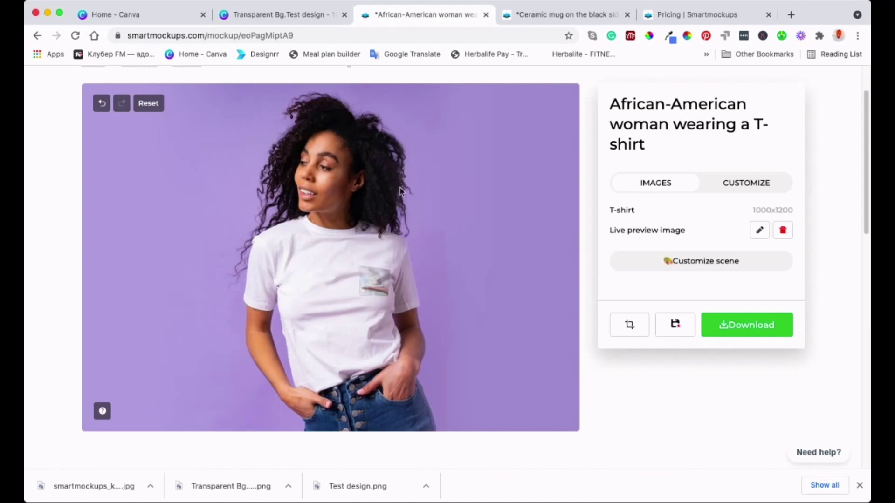